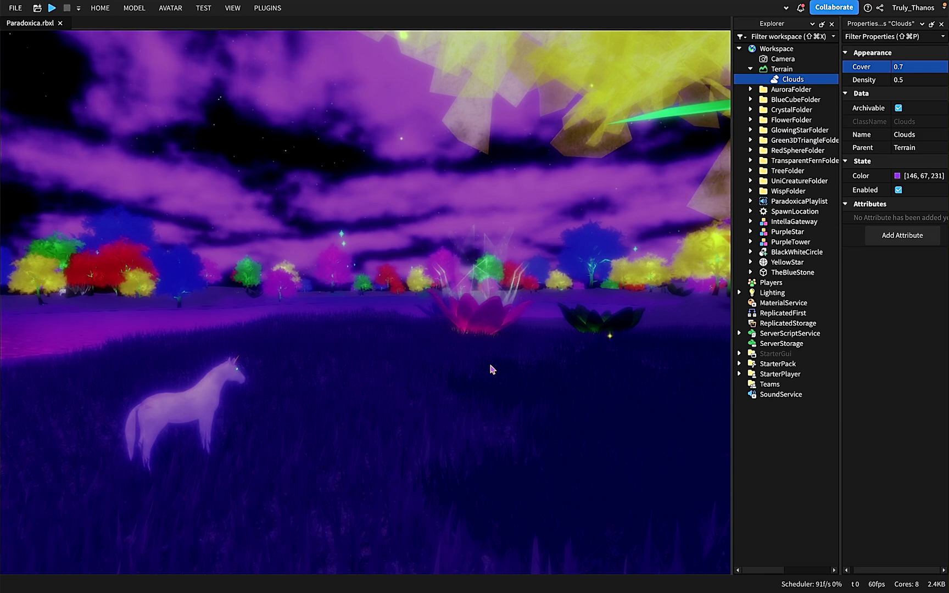
Look around the scene to examine the purple clouds in the sky above the trees and the unicorn meadow
key(s)
right_drag(471, 378, 470, 378)
key(w)
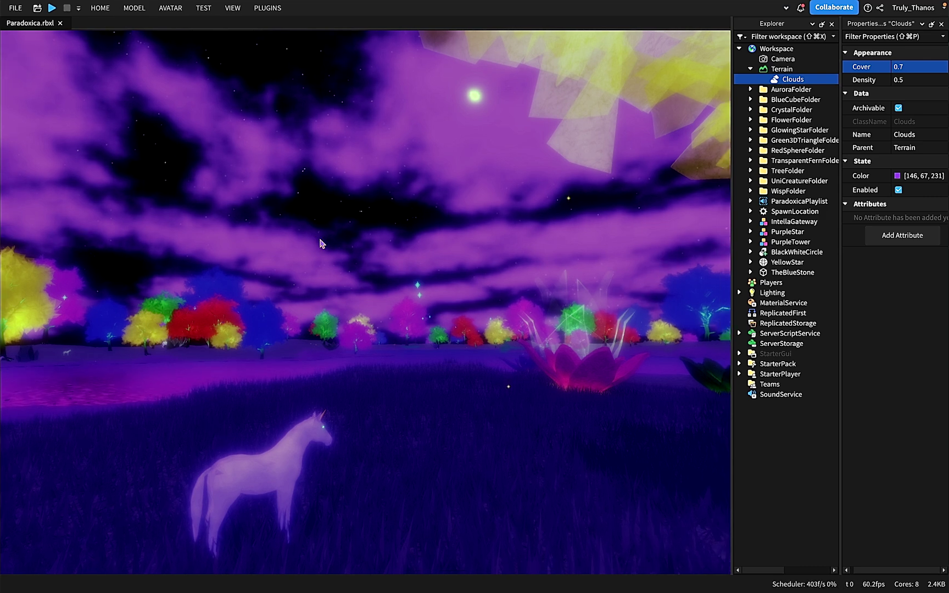
right_drag(323, 244, 322, 244)
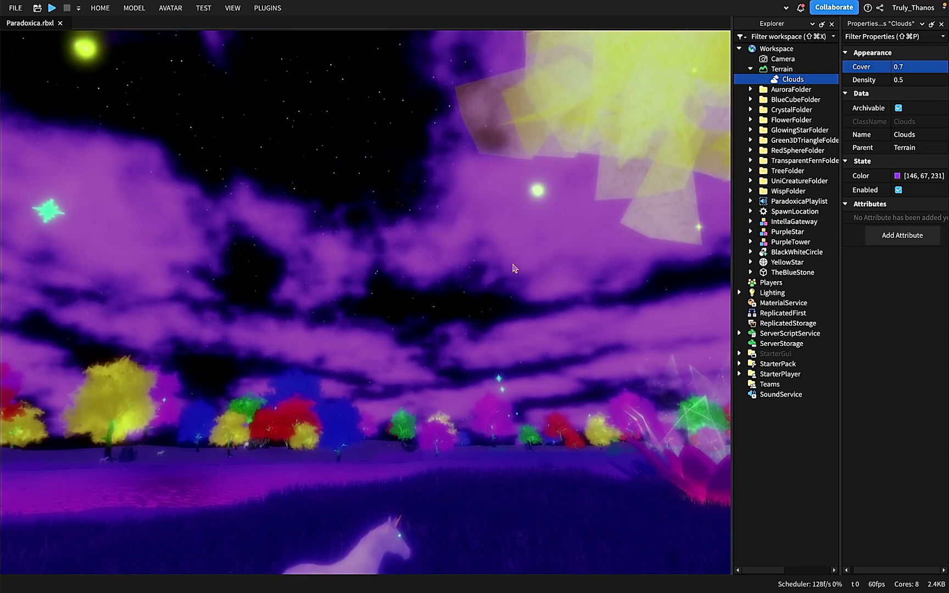
right_drag(485, 321, 461, 310)
key(w)
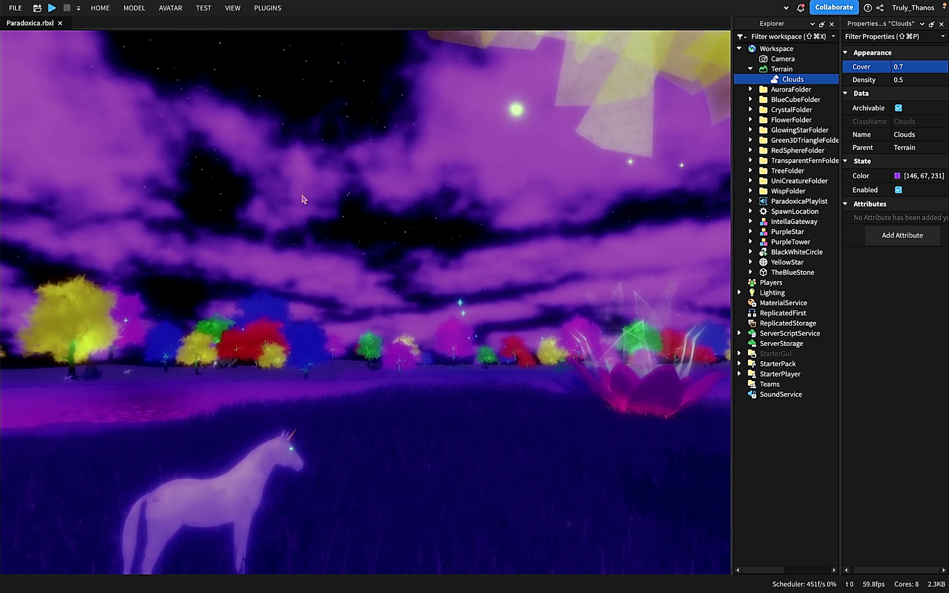
right_drag(349, 164, 351, 160)
key(w)
key(s)
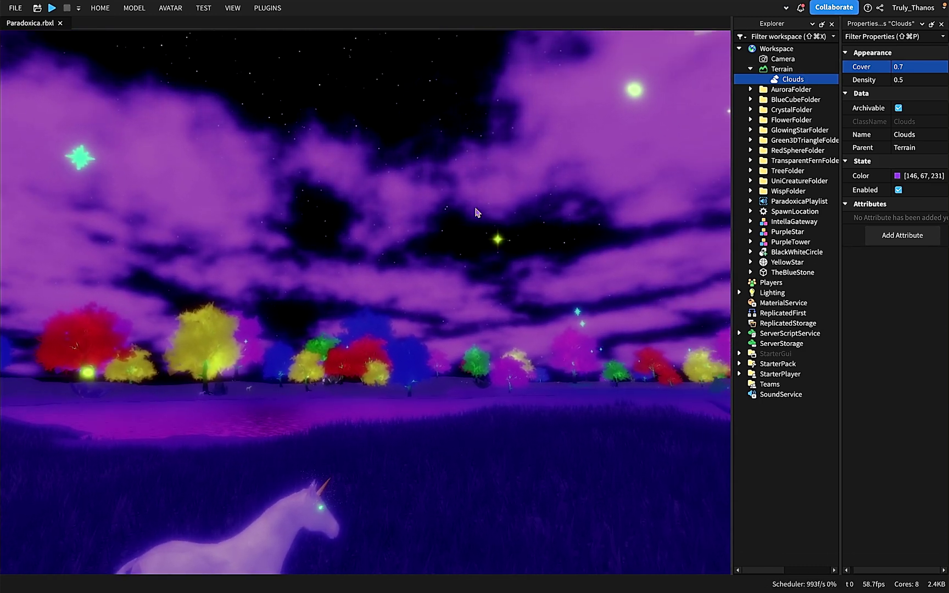
right_drag(466, 221, 466, 221)
right_drag(485, 175, 471, 191)
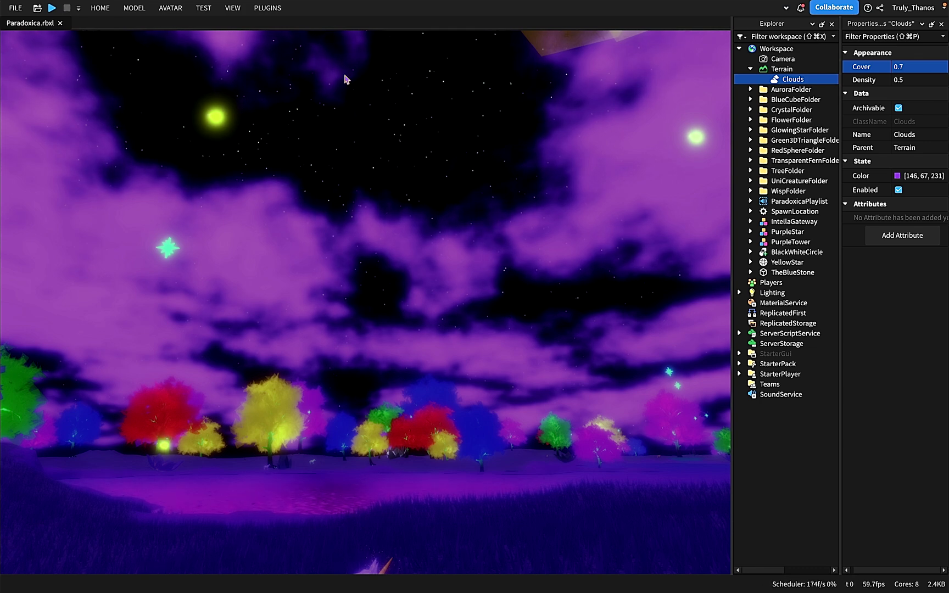
right_drag(372, 201, 432, 245)
key(s)
key(w)
key(s)
key(w)
key(d)
key(s)
key(w)
key(s)
key(w)
key(s)
key(w)
key(s)
key(w)
key(s)
key(w)
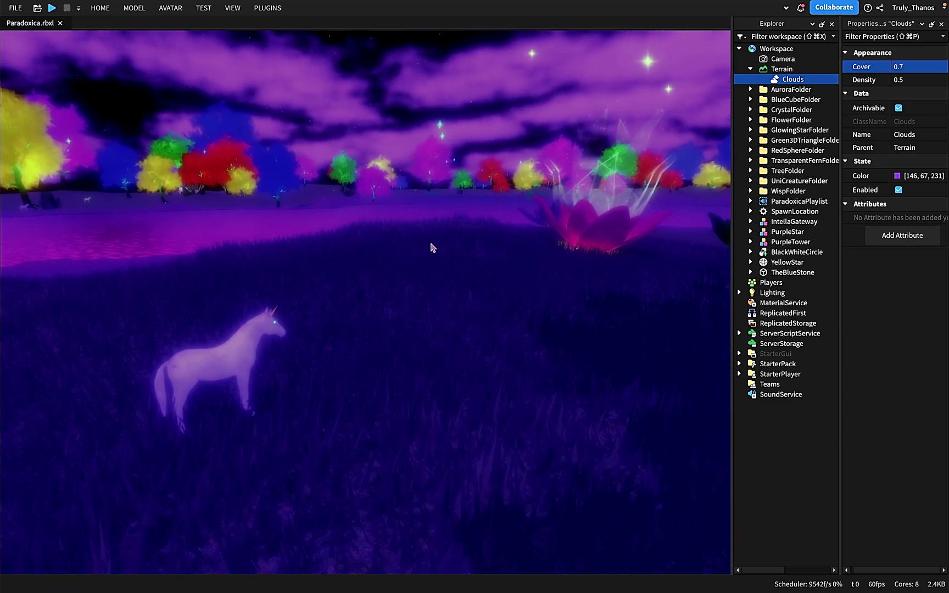
Select the Terrain object in the workspace and check which child objects it contains
click(756, 71)
click(751, 69)
click(525, 313)
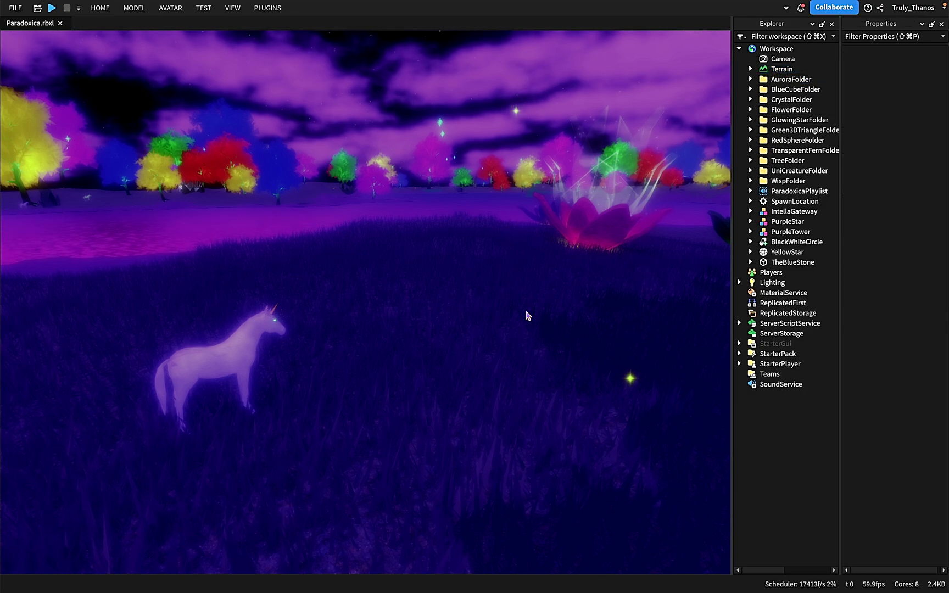
key(w)
key(s)
right_drag(525, 314, 526, 313)
key(w)
key(s)
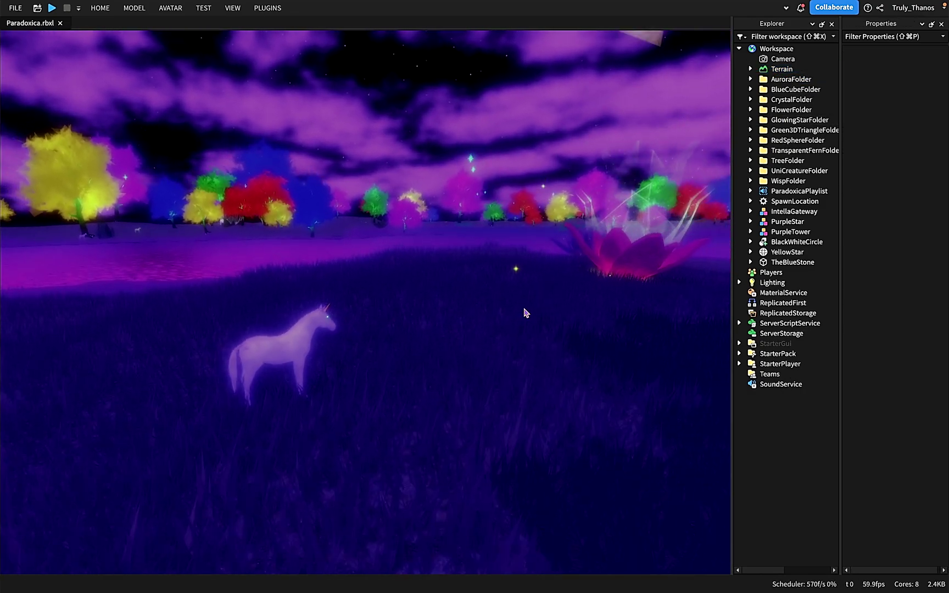
key(w)
click(780, 68)
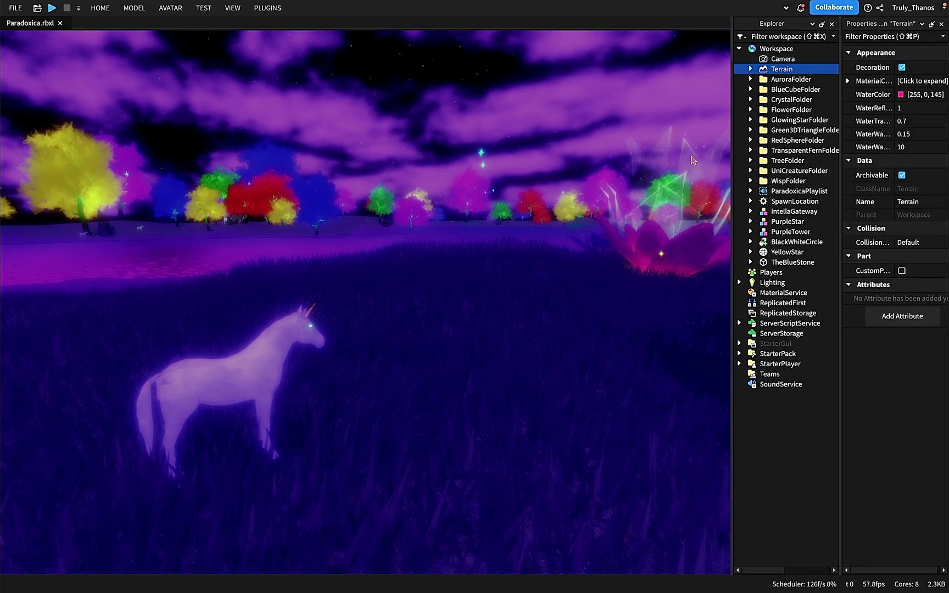
click(750, 70)
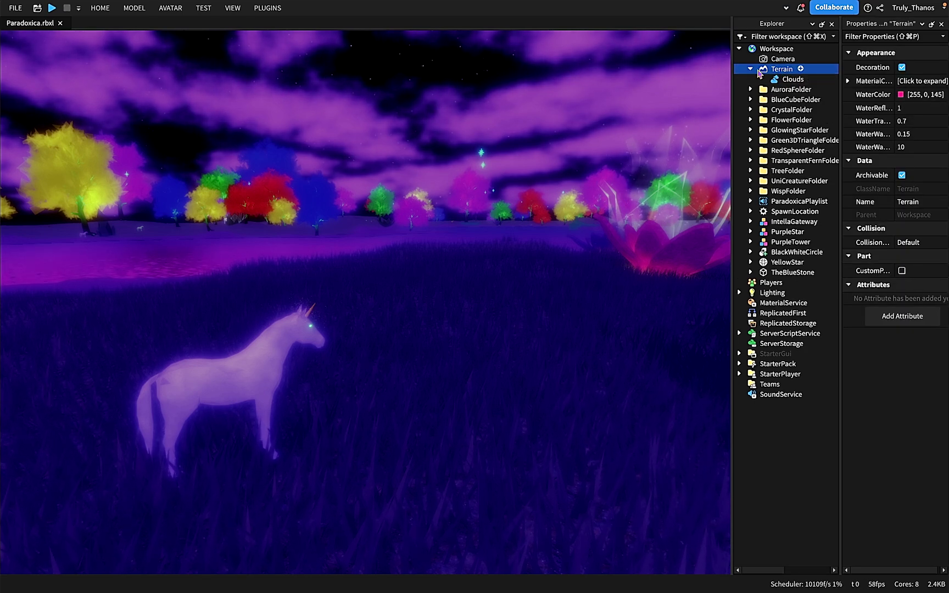
click(750, 69)
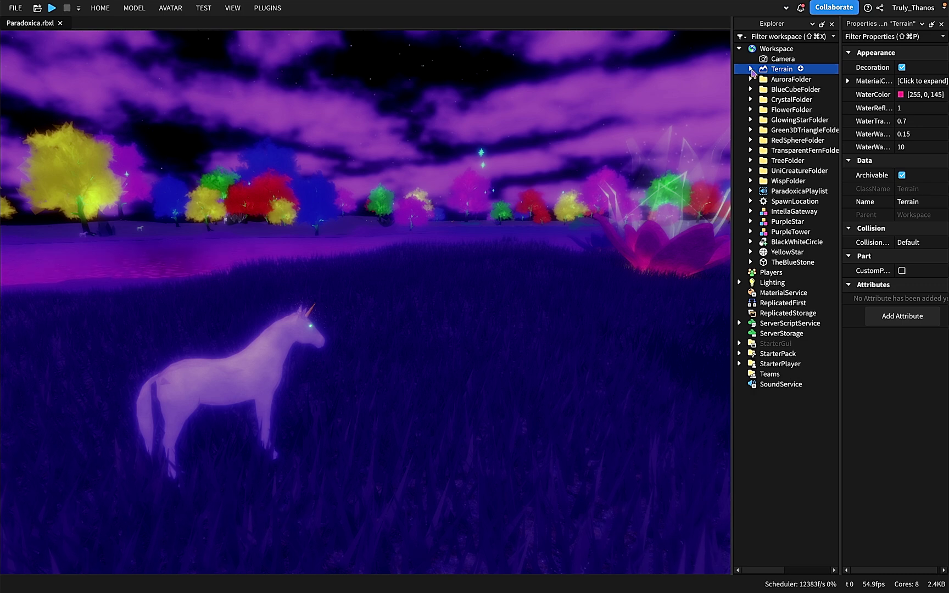
click(800, 68)
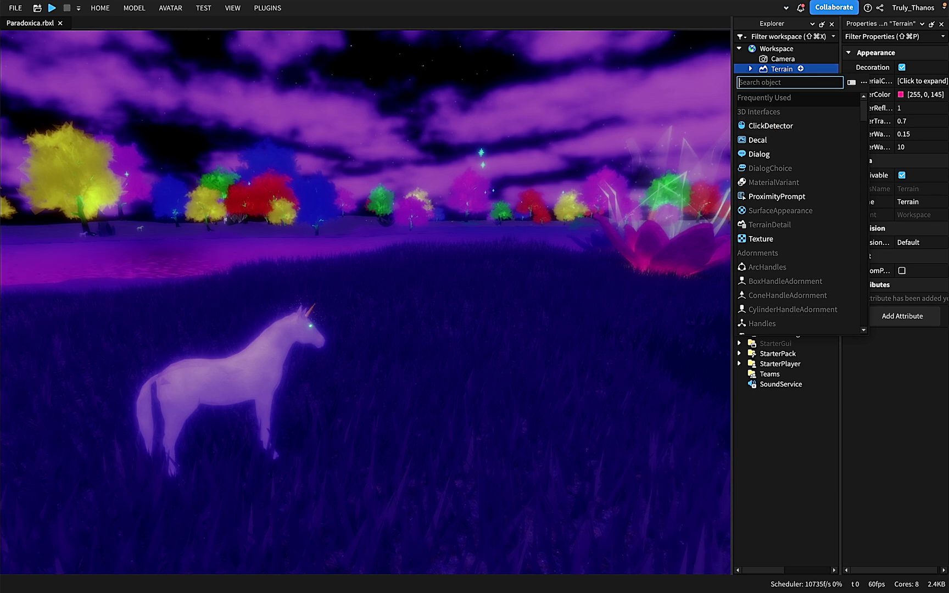
text(cl)
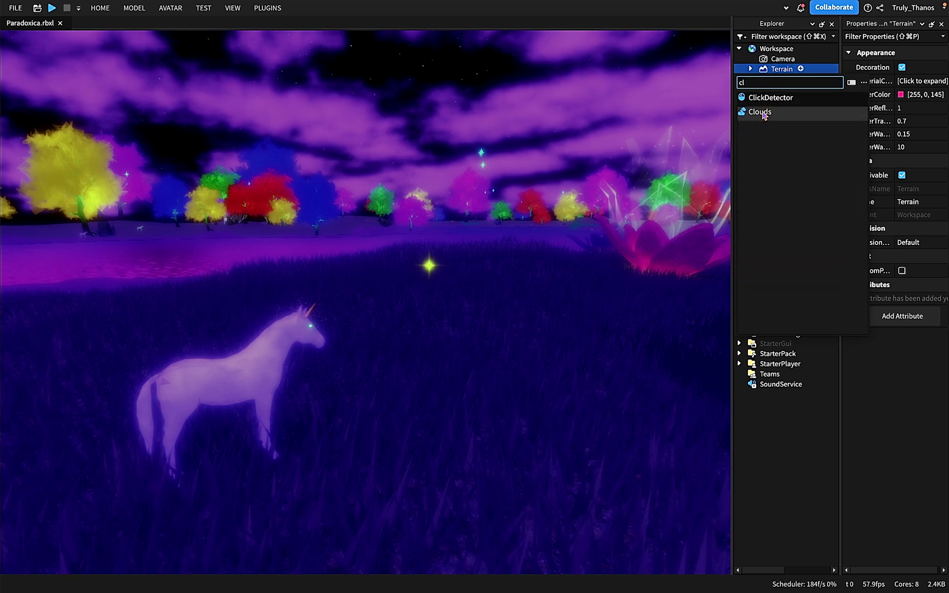
key(Escape)
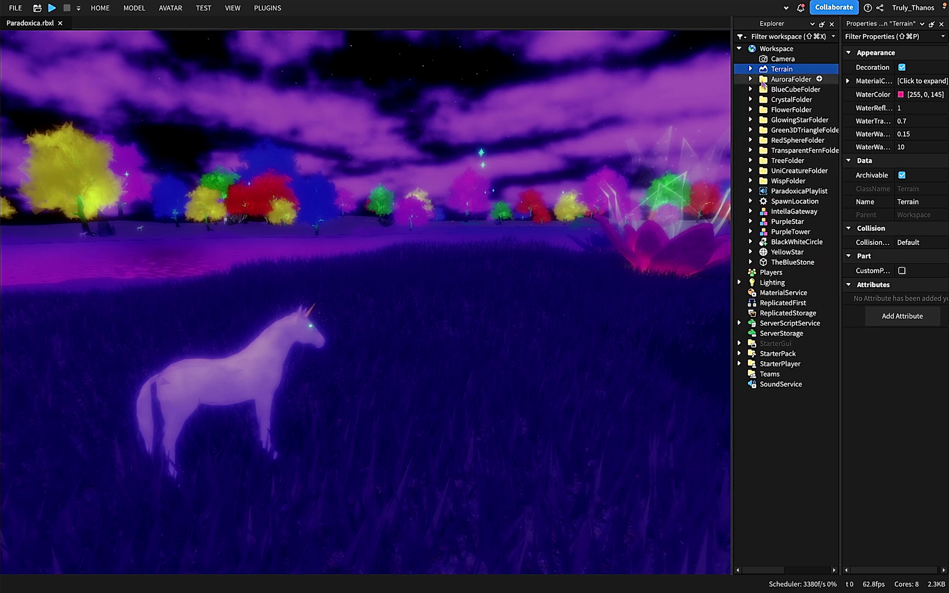
Expand Terrain in the workspace hierarchy and select its Clouds object to show the cloud properties
click(749, 69)
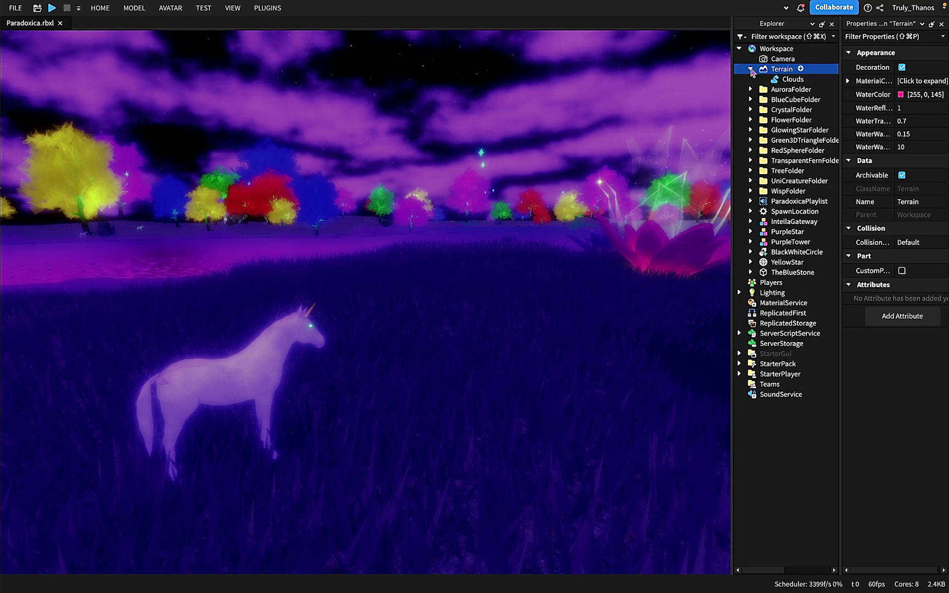
click(750, 69)
key(a)
key(s)
right_drag(537, 273, 537, 273)
key(w)
key(d)
key(s)
click(750, 69)
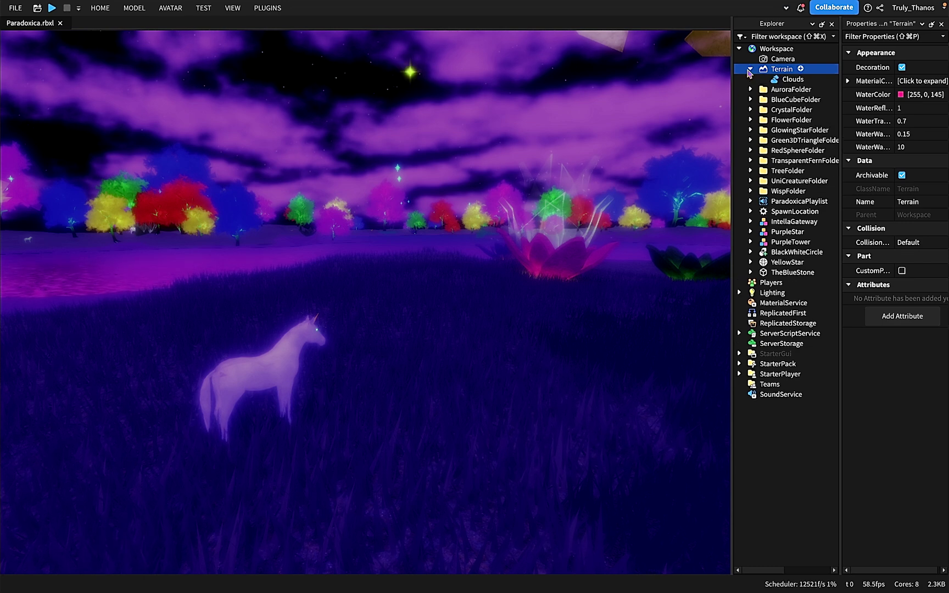
click(565, 233)
right_drag(565, 233, 566, 234)
key(w)
click(530, 306)
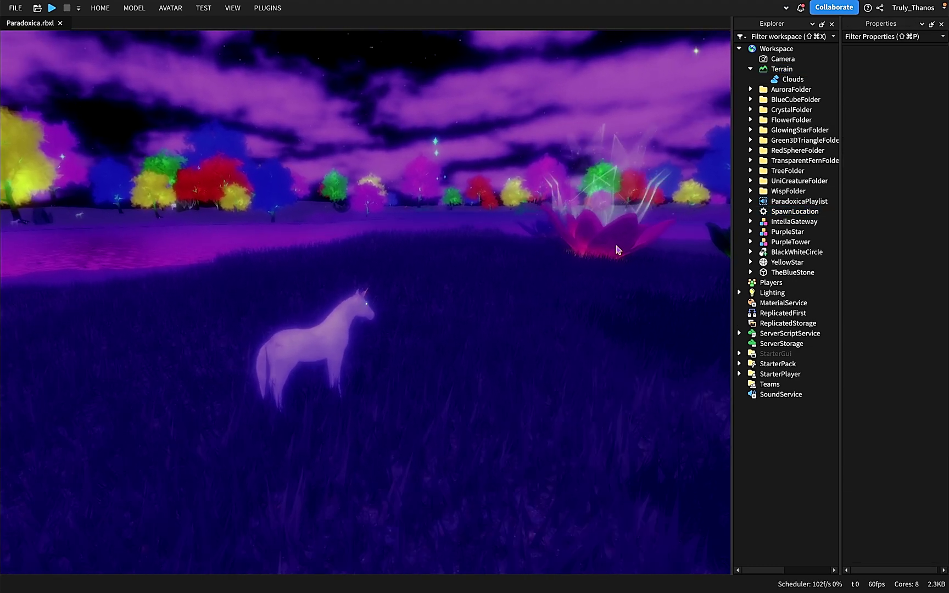
click(793, 79)
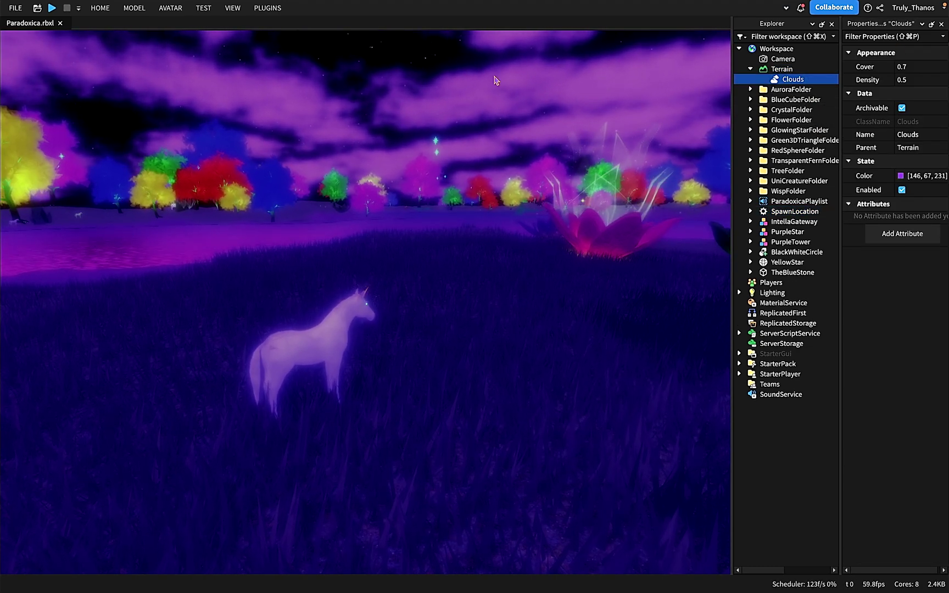
Check the display options for the Explorer and Properties windows, and compare the properties of Terrain and its Clouds object
click(233, 10)
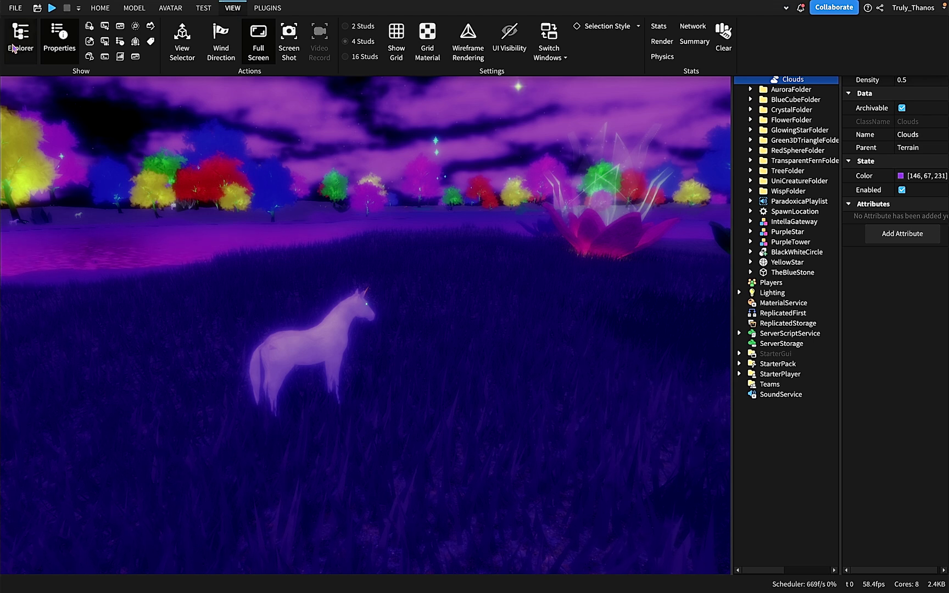
click(232, 12)
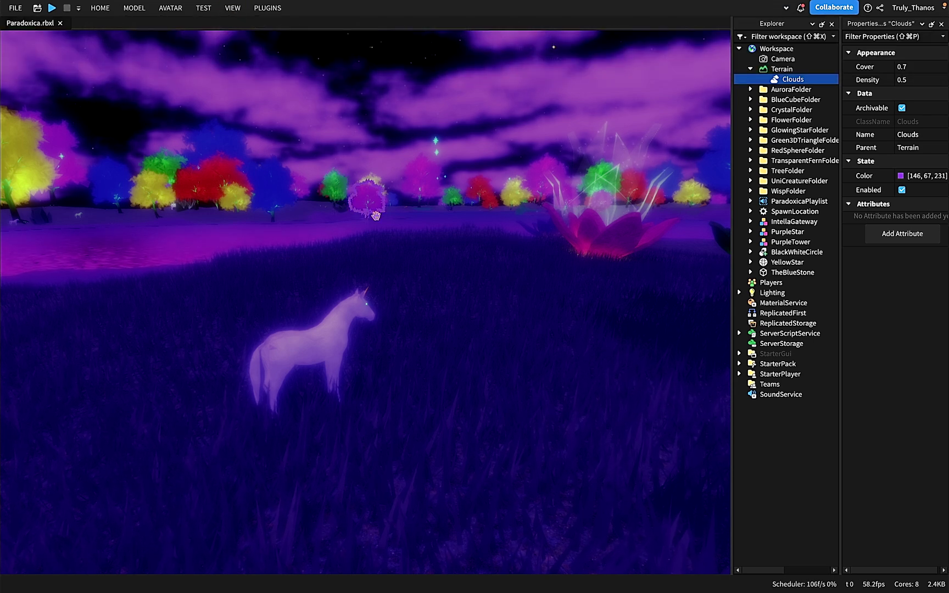
key(s)
right_drag(426, 248, 426, 247)
key(w)
click(792, 70)
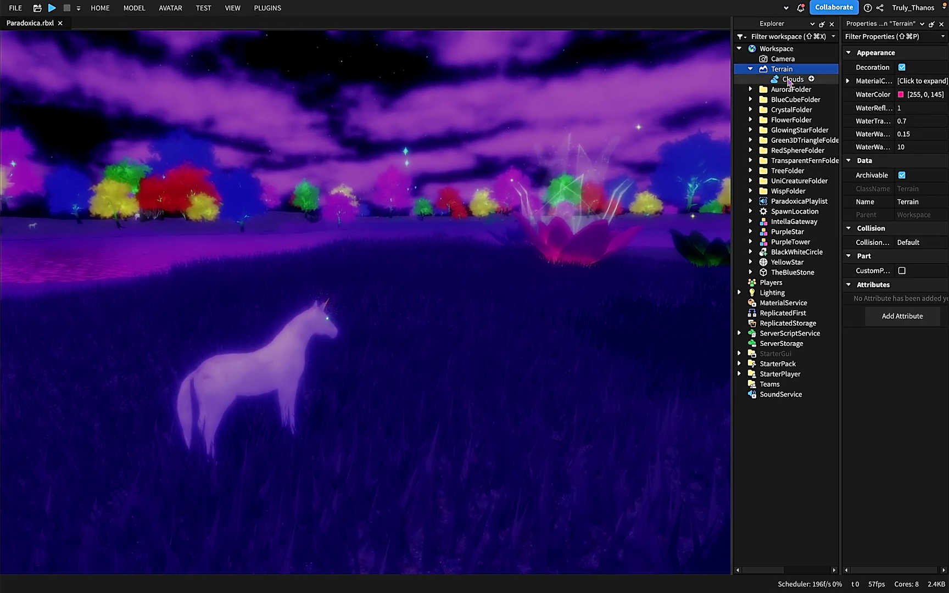
click(794, 80)
Change the Clouds object's color to the blue-violet [60, 40, 228] using the color wheel
key(s)
right_drag(510, 308, 511, 308)
key(w)
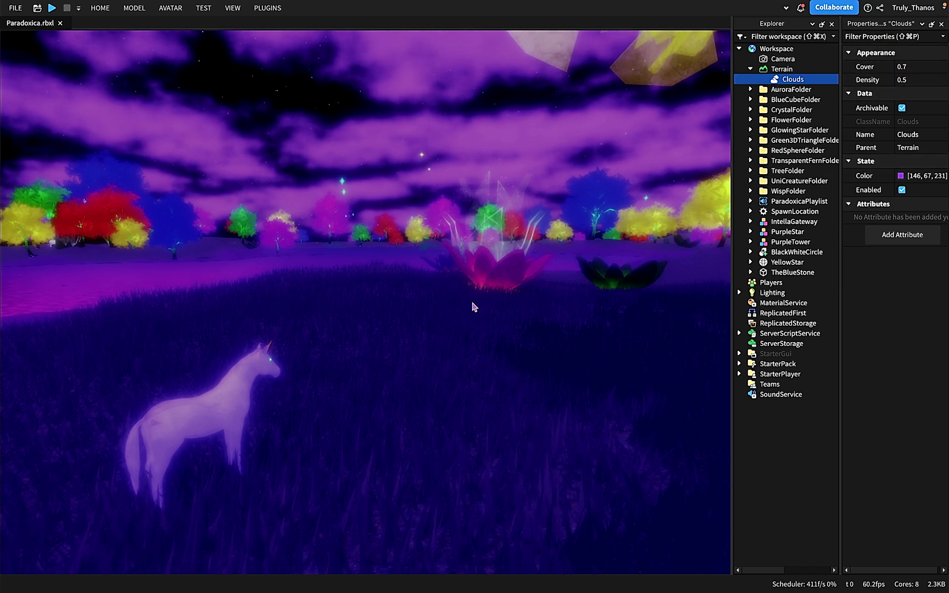
scroll(468, 306, down, 5)
scroll(468, 305, up, 3)
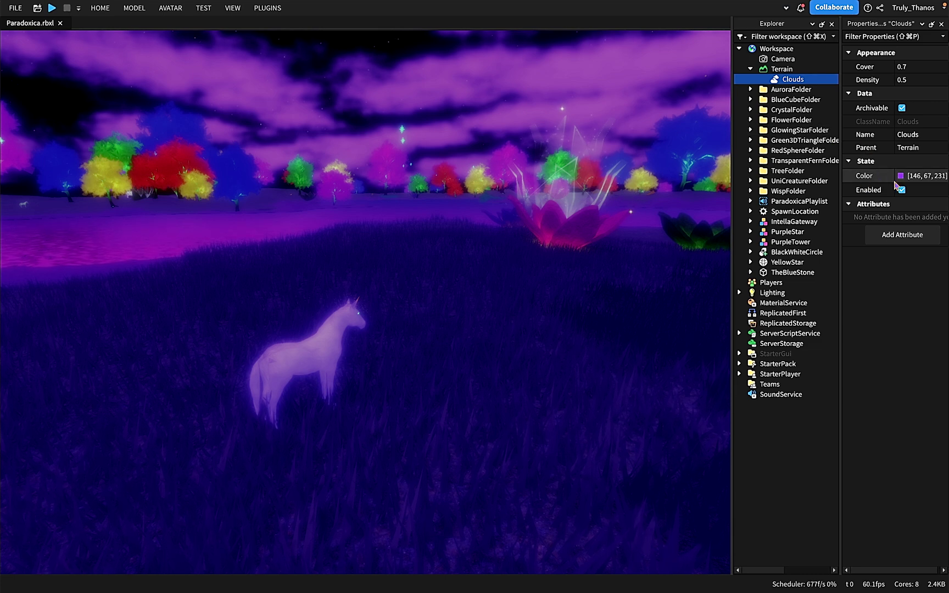
scroll(462, 306, down, 3)
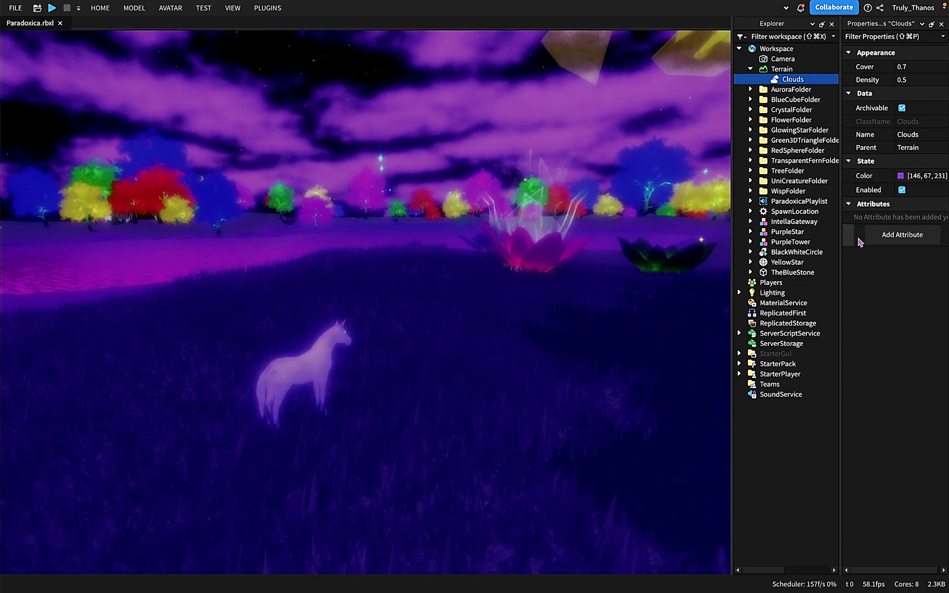
click(900, 175)
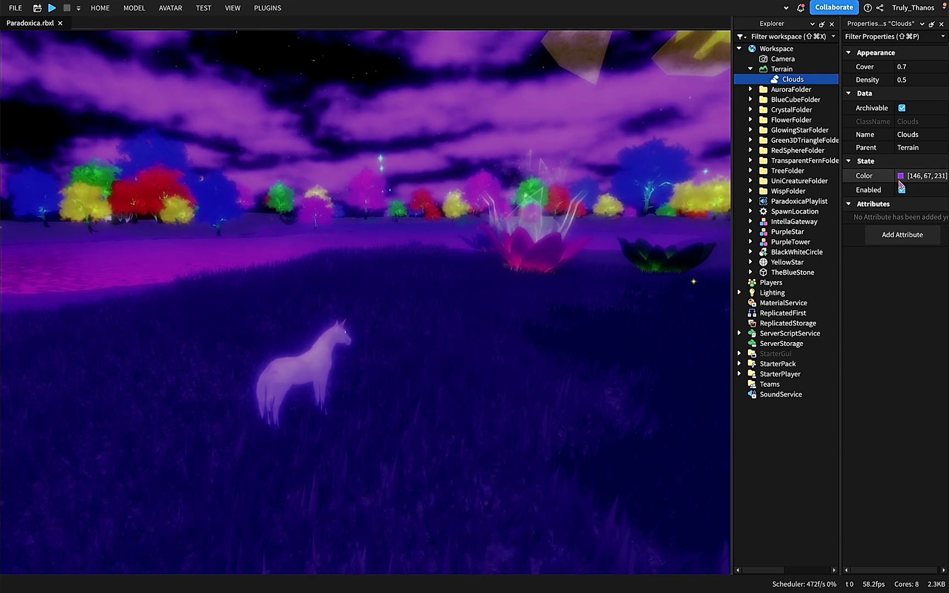
drag(61, 474, 51, 483)
click(98, 552)
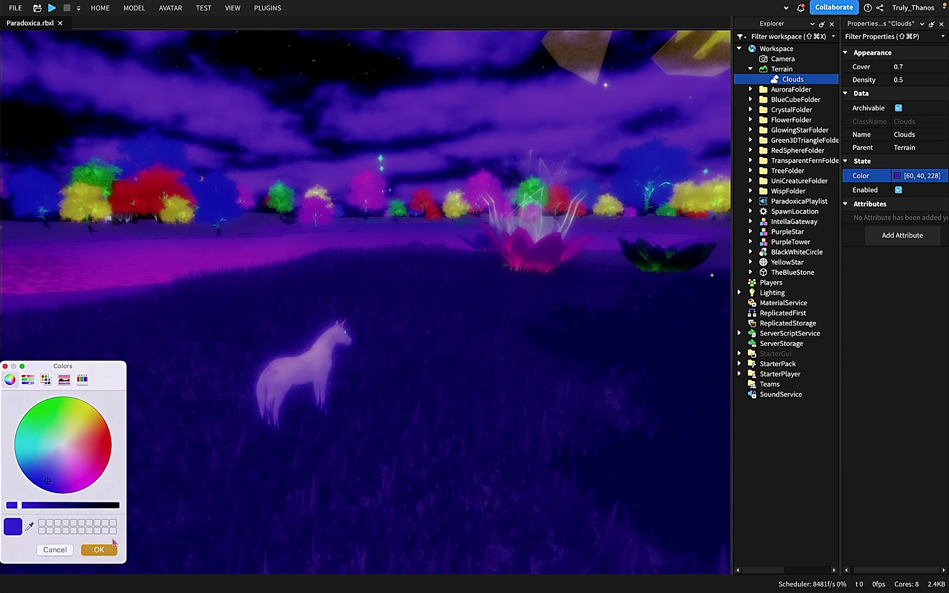
Set the Cover value of the Clouds object under Terrain to 1
click(523, 421)
right_drag(519, 421, 515, 419)
key(a)
key(d)
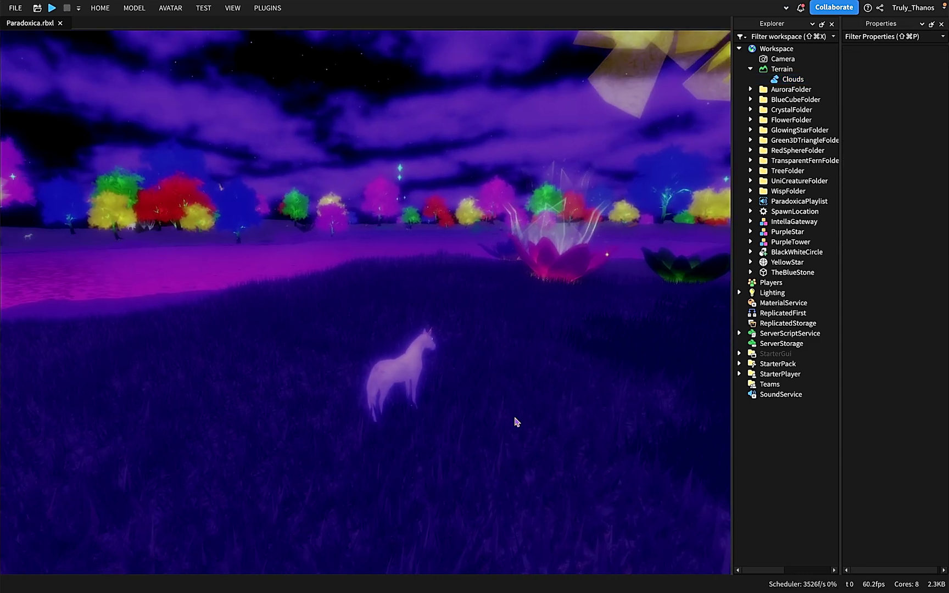
right_drag(532, 327, 532, 325)
key(w)
click(796, 80)
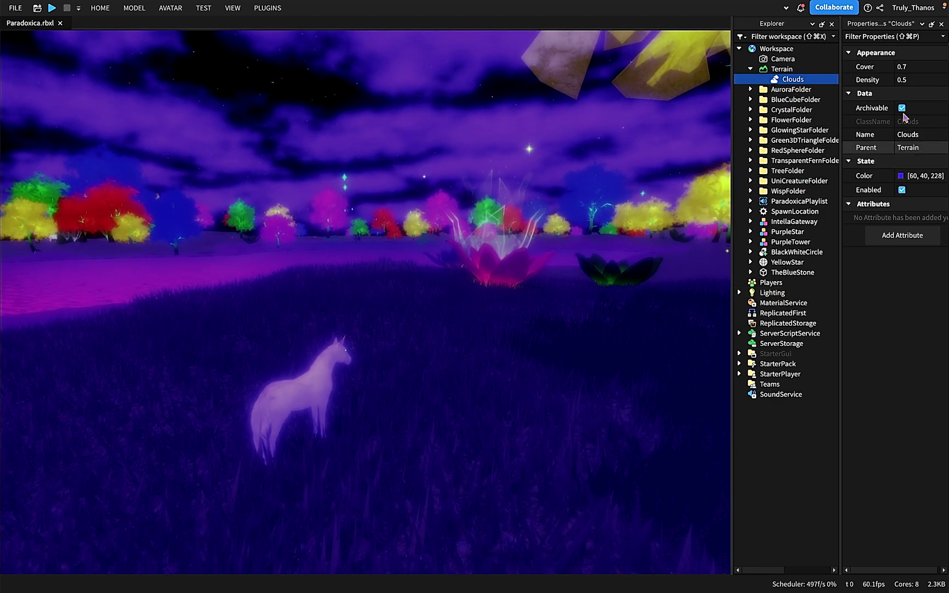
right_drag(513, 371, 518, 367)
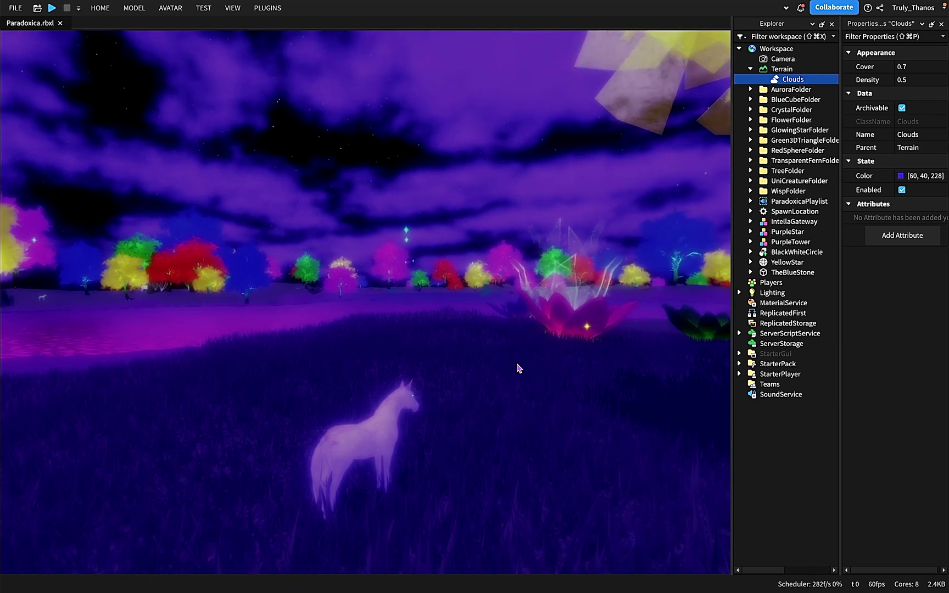
click(913, 69)
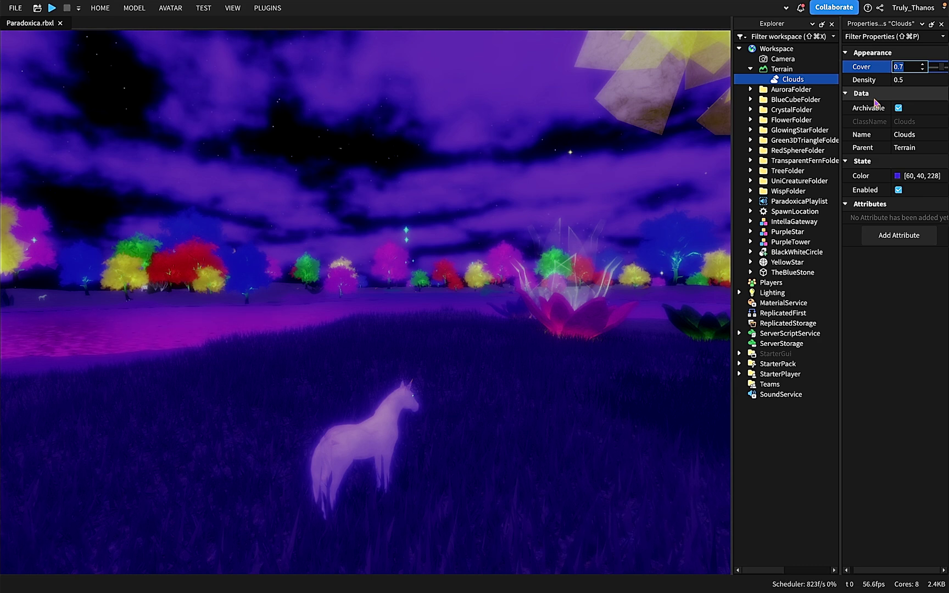
text(1)
click(548, 427)
Look around the landscape to examine how the Cover setting affects the sky, keeping the Clouds object selected
right_drag(596, 380, 596, 380)
right_drag(453, 274, 494, 307)
click(793, 79)
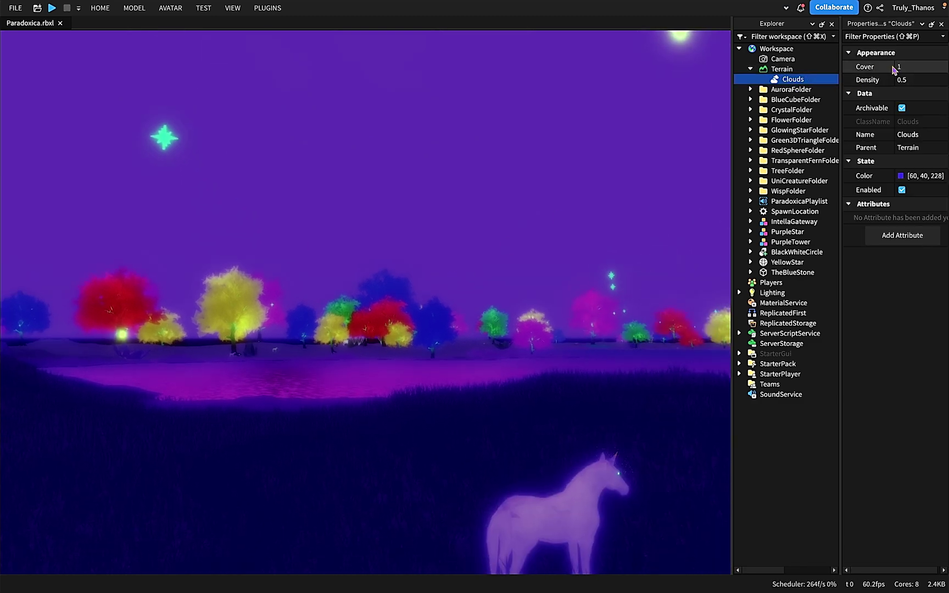
mouse_move(598, 338)
right_down()
mouse_move(599, 356)
mouse_move(610, 347)
right_up()
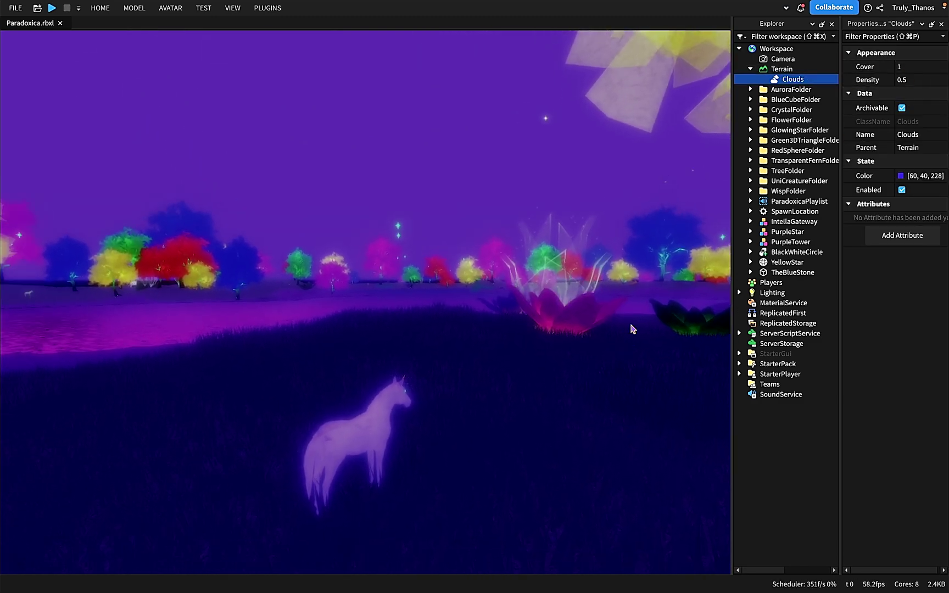
key(s)
key(d)
key(w)
key(s)
key(a)
key(w)
key(d)
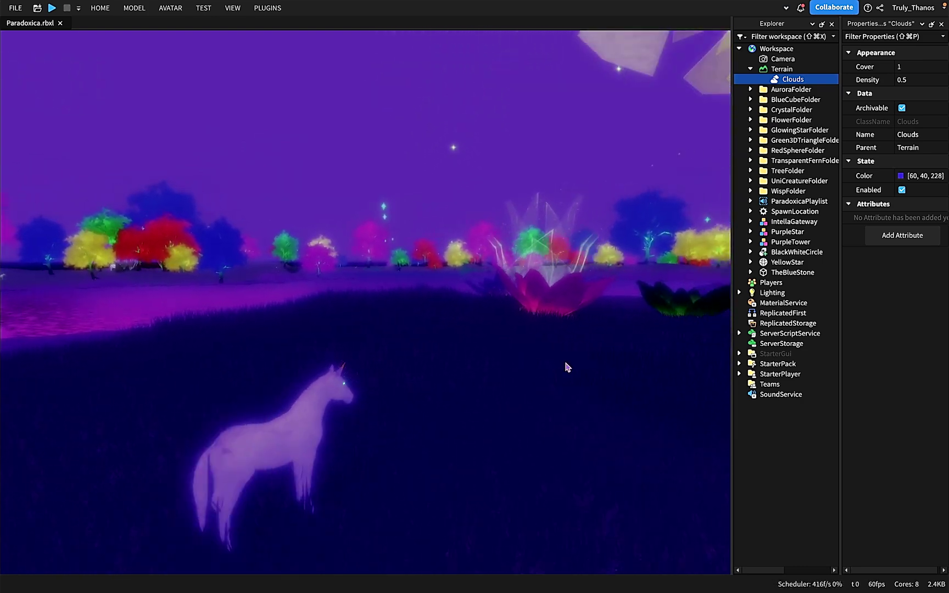
key(s)
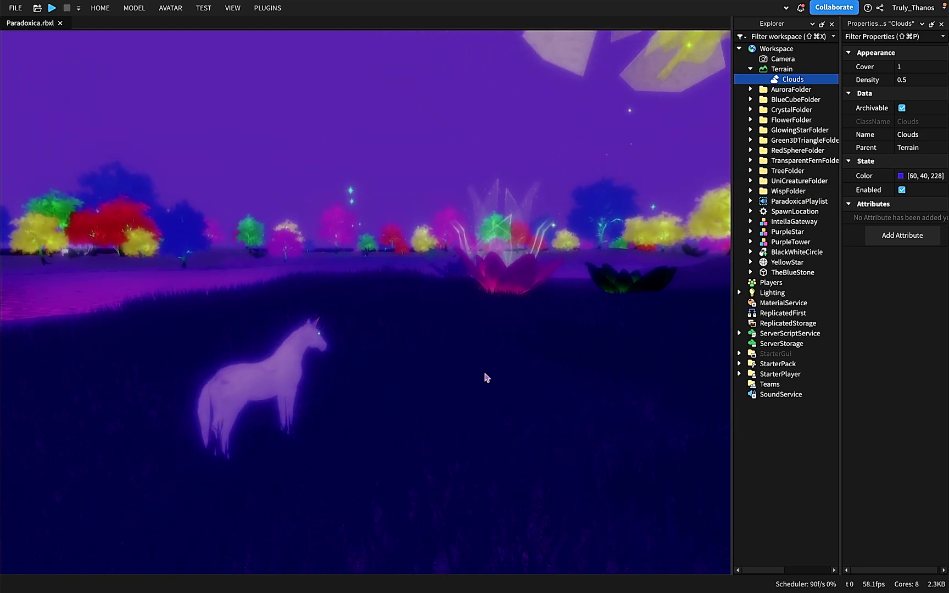
right_drag(524, 259, 289, 226)
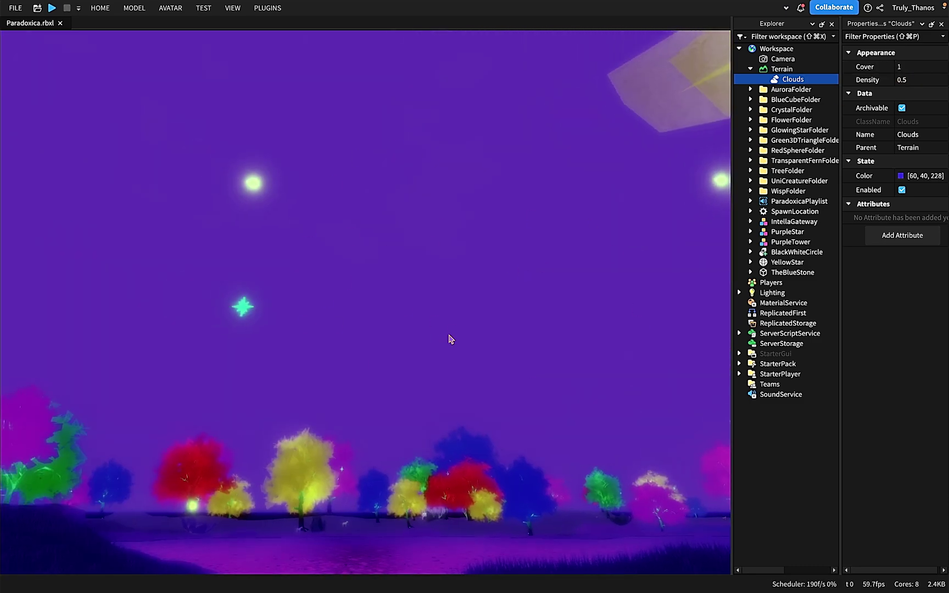
Change the Clouds object's color to the purple-blue [75, 20, 225] using the color wheel
right_drag(451, 339, 449, 336)
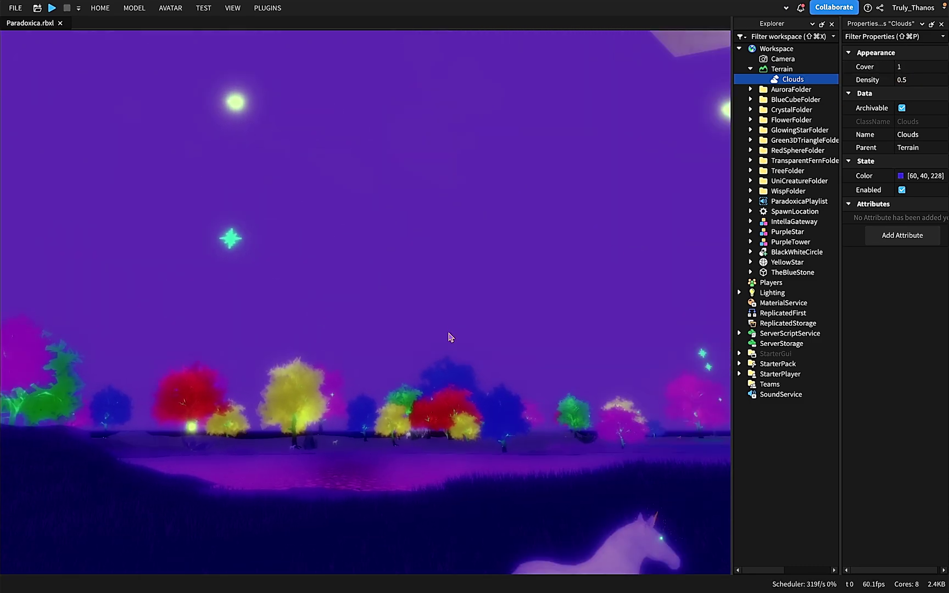
click(900, 175)
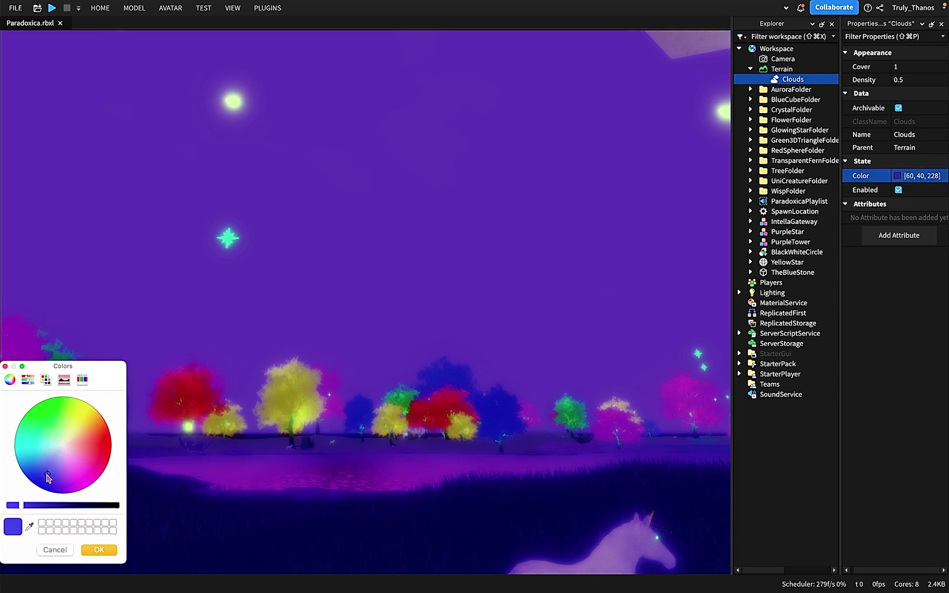
mouse_move(48, 478)
mouse_down()
mouse_move(62, 450)
mouse_move(123, 455)
mouse_move(107, 404)
mouse_move(61, 384)
mouse_move(90, 378)
mouse_move(57, 412)
mouse_move(46, 460)
mouse_move(94, 487)
mouse_move(27, 447)
mouse_move(101, 425)
mouse_move(54, 489)
mouse_up()
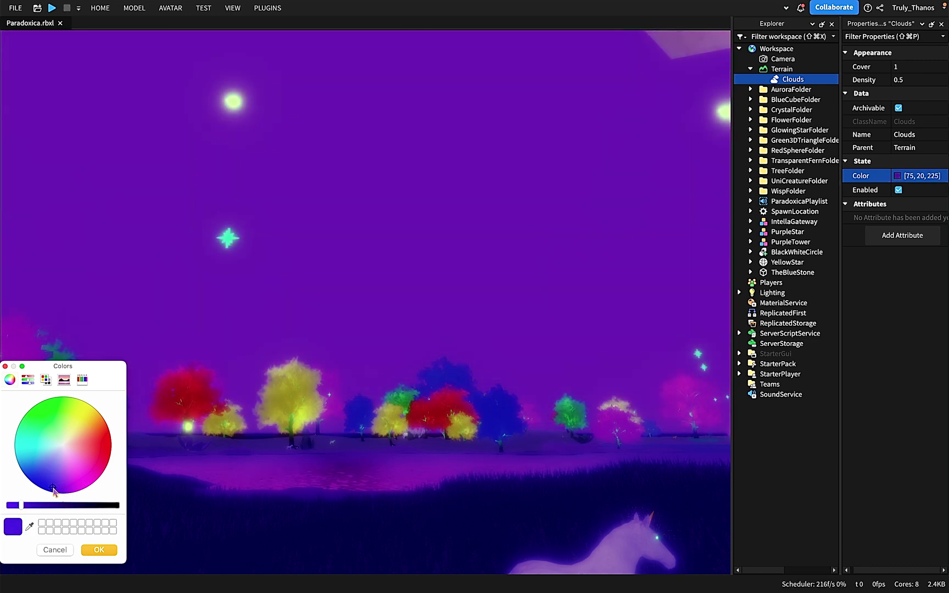
click(87, 553)
Set the Cover value of the Clouds object under Terrain to 0.7
right_drag(463, 469, 501, 441)
click(909, 67)
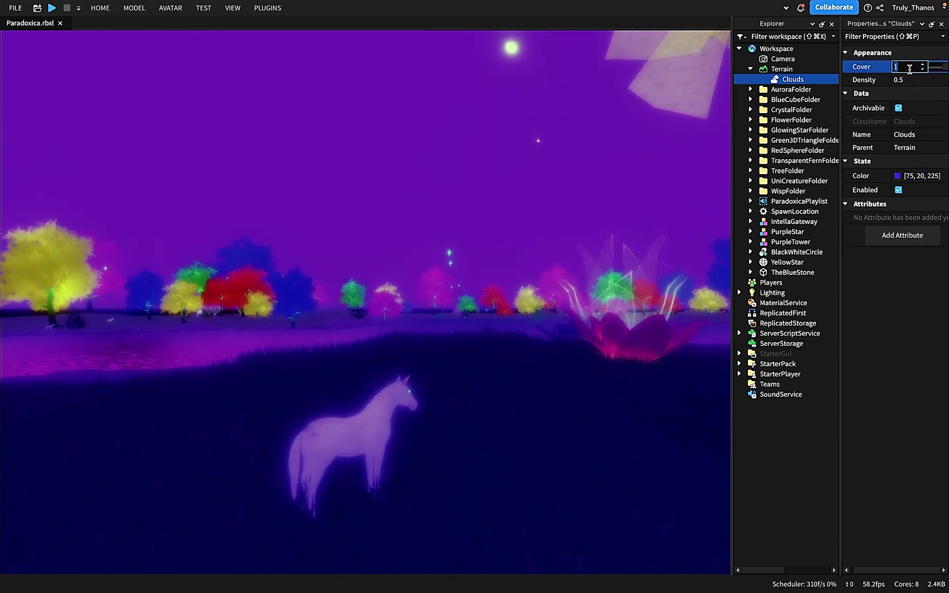
text(.7)
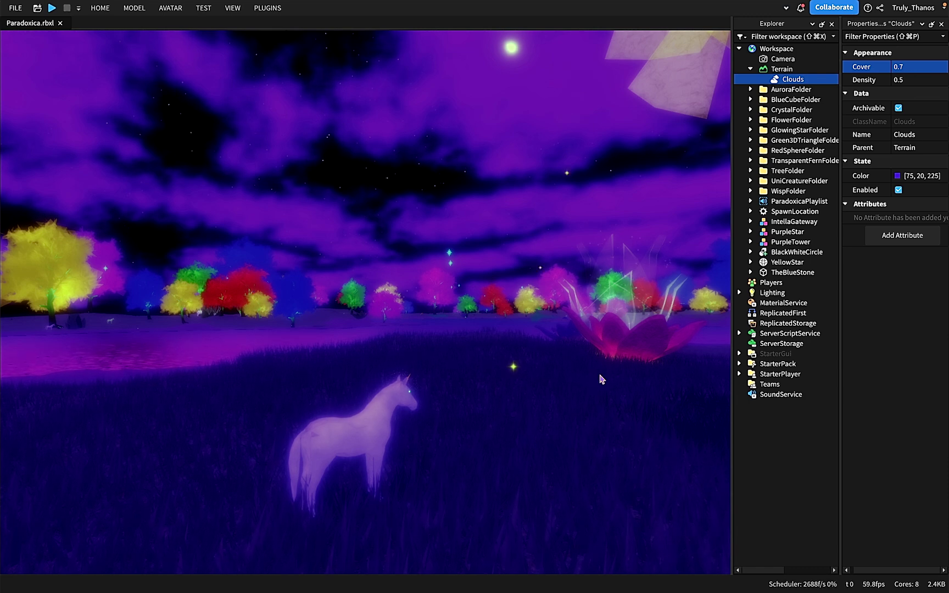
Reduce the Clouds object's Cover to 0.5, deselect it, and look around the sky
right_drag(601, 379, 599, 374)
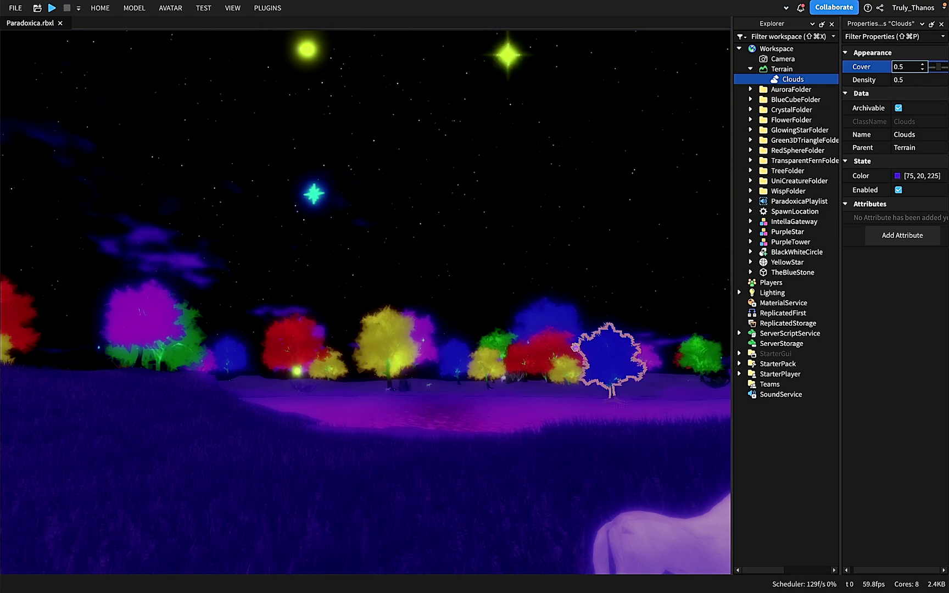
click(502, 451)
right_drag(502, 451, 519, 421)
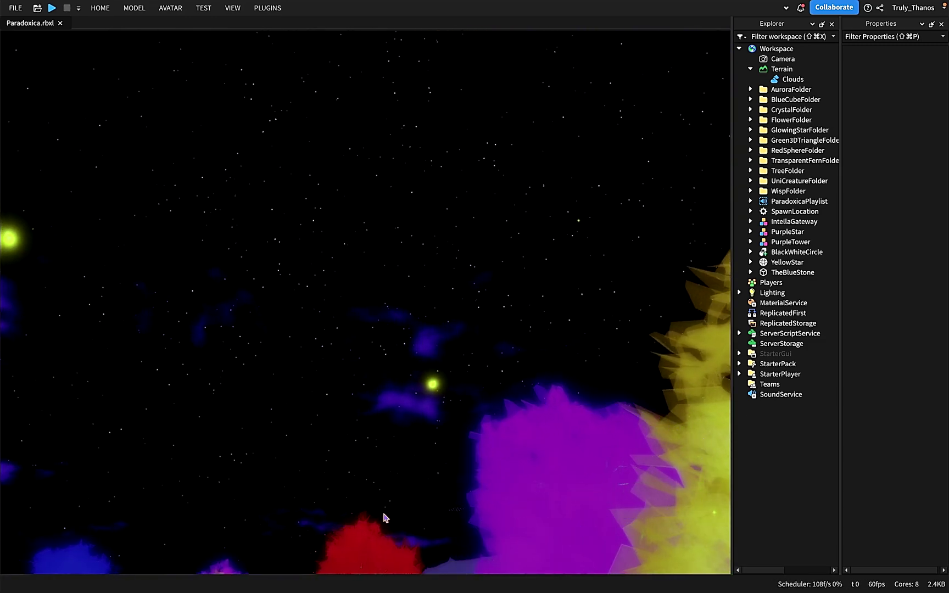
right_drag(449, 520, 449, 521)
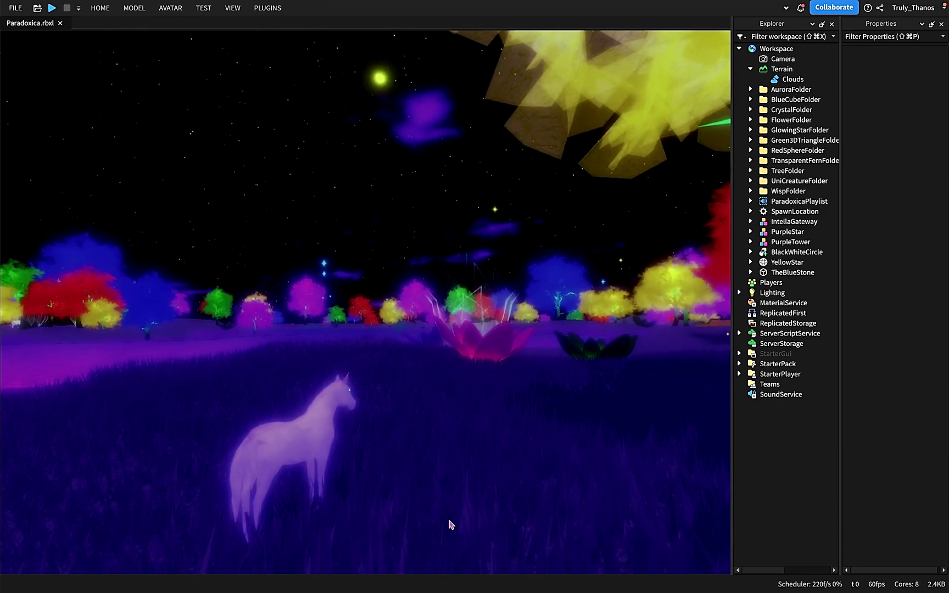
Reselect the Clouds object under Terrain, raise its Cover back to 0.7, and deselect it
click(793, 80)
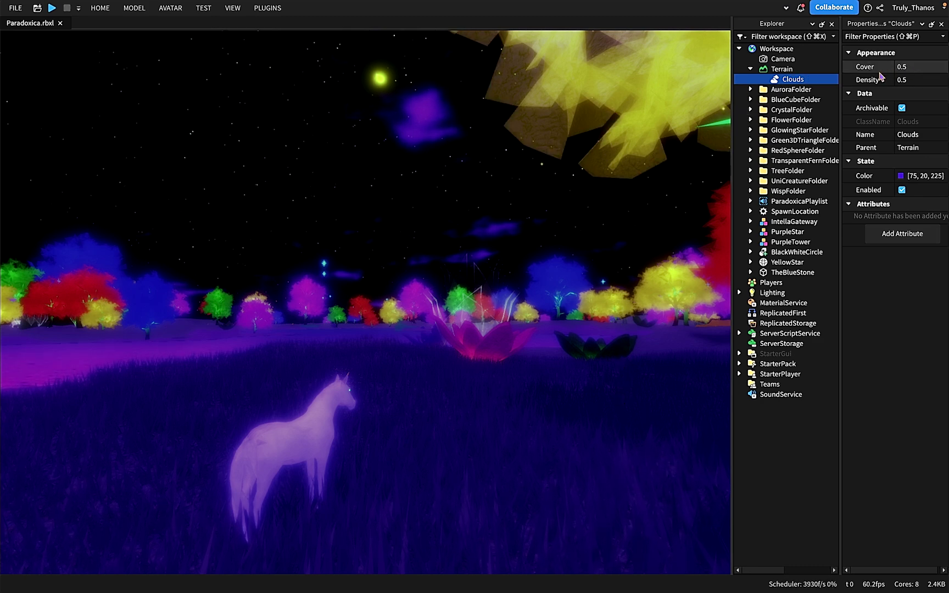
click(905, 66)
text(0.)
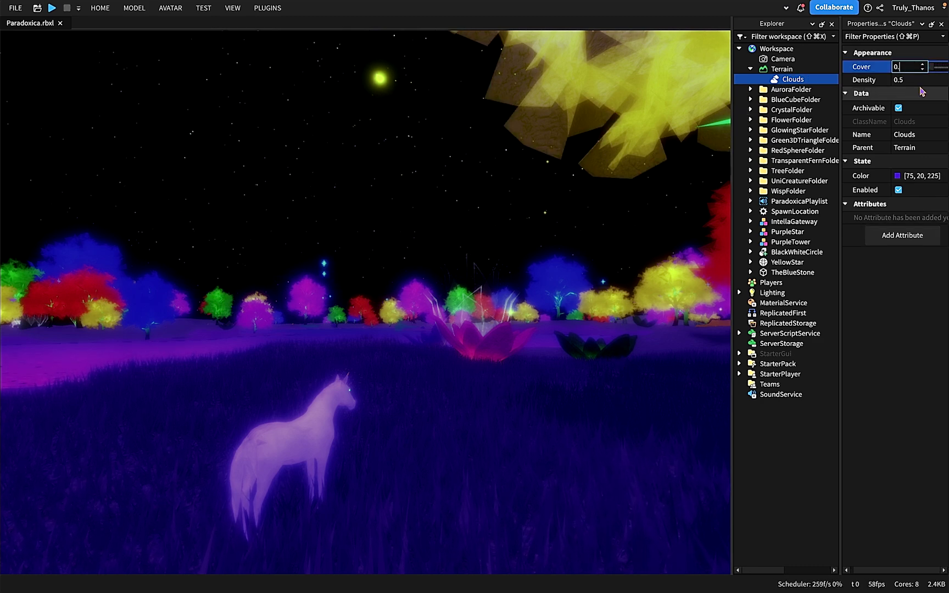
text(7)
click(570, 433)
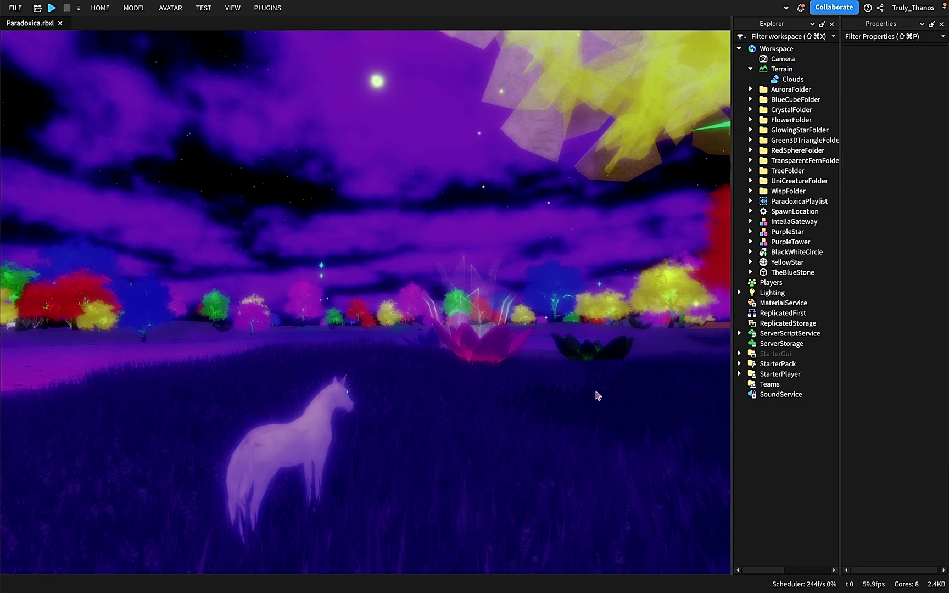
Move around the landscape and examine how the partial cloud cover looks from different angles
right_drag(512, 280, 511, 277)
right_drag(361, 228, 375, 240)
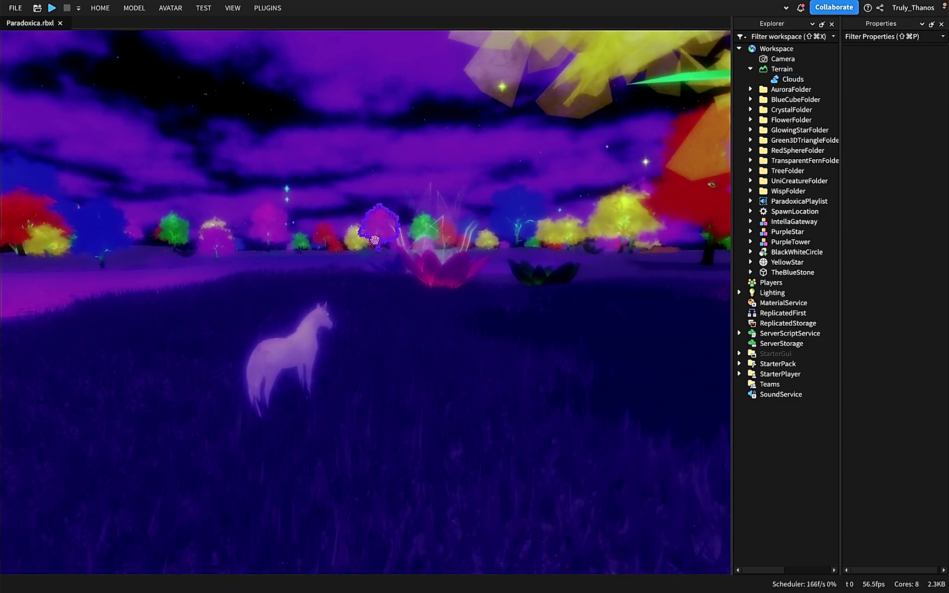
key(w)
right_drag(374, 240, 374, 237)
mouse_move(497, 341)
right_down()
mouse_move(506, 341)
mouse_move(500, 331)
right_up()
key(s)
key(w)
key(s)
key(w)
key(s)
key(w)
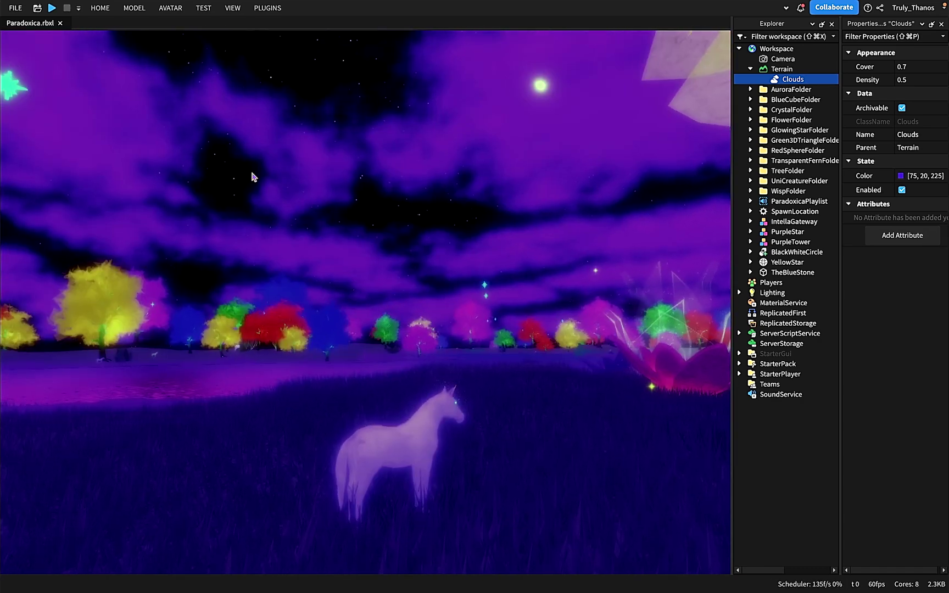
Set the Density value of the Clouds object to 0.9
right_drag(575, 190, 577, 190)
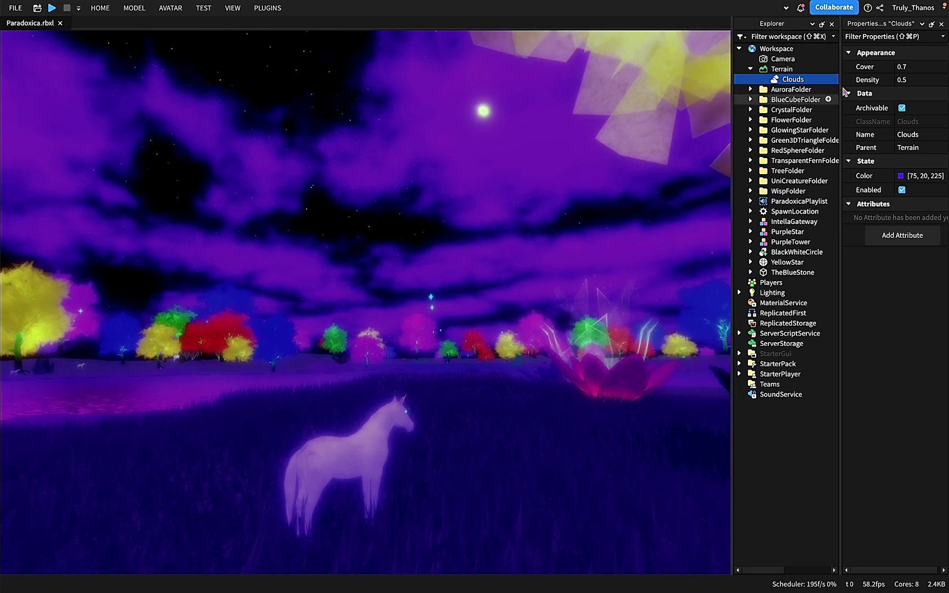
scroll(915, 82, right, 1)
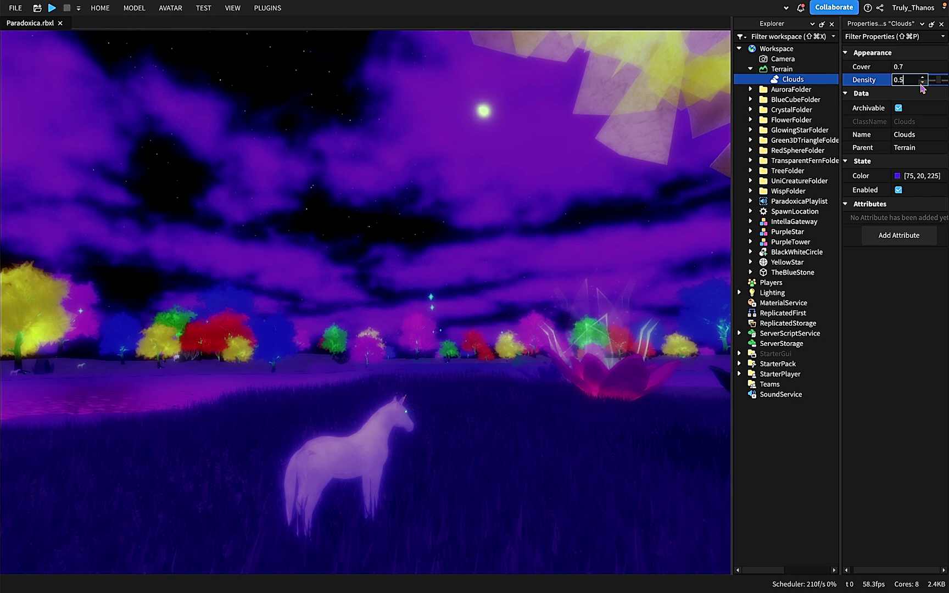
key(BackSpace)
key(BackSpace)
key(BackSpace)
text(.9)
key(Return)
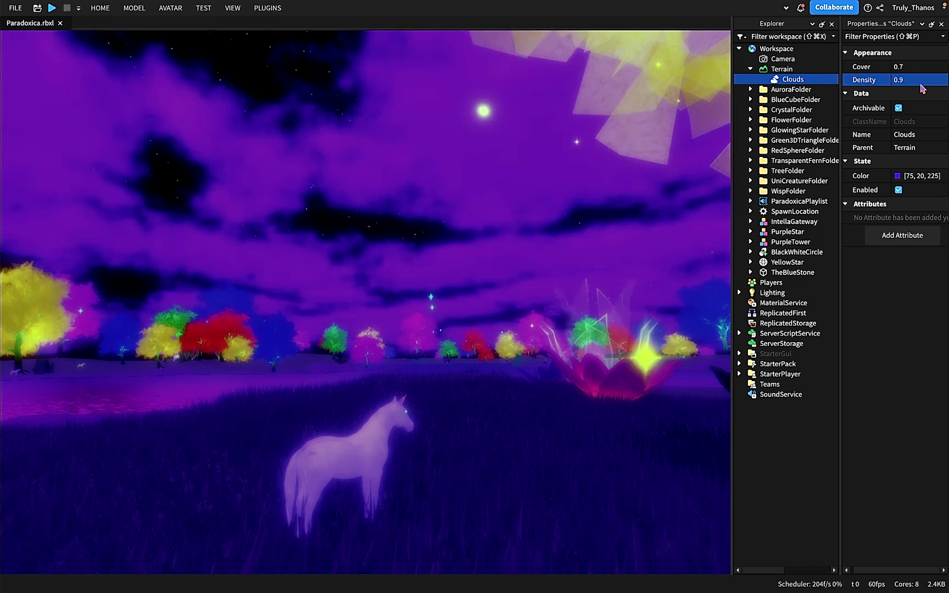
Lower the Clouds object's Density to 0.5 and then to 0.2, and view the thinner clouds
right_drag(617, 227, 617, 226)
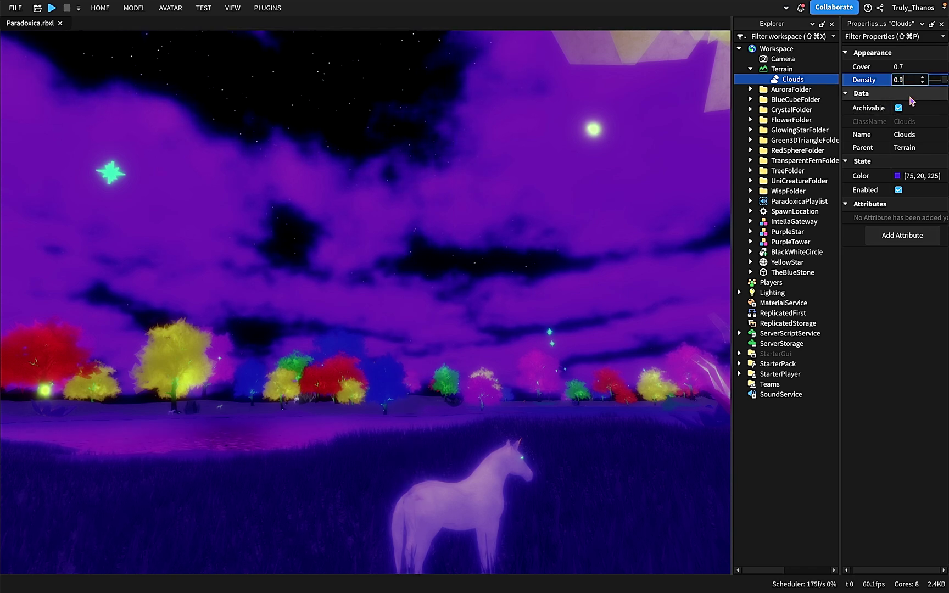
text(0.5)
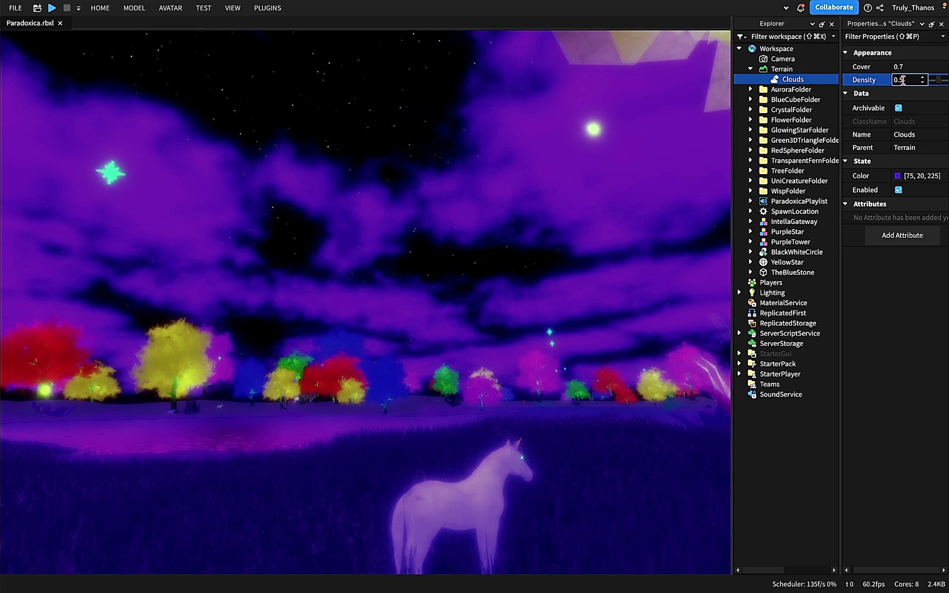
key(BackSpace)
text(2)
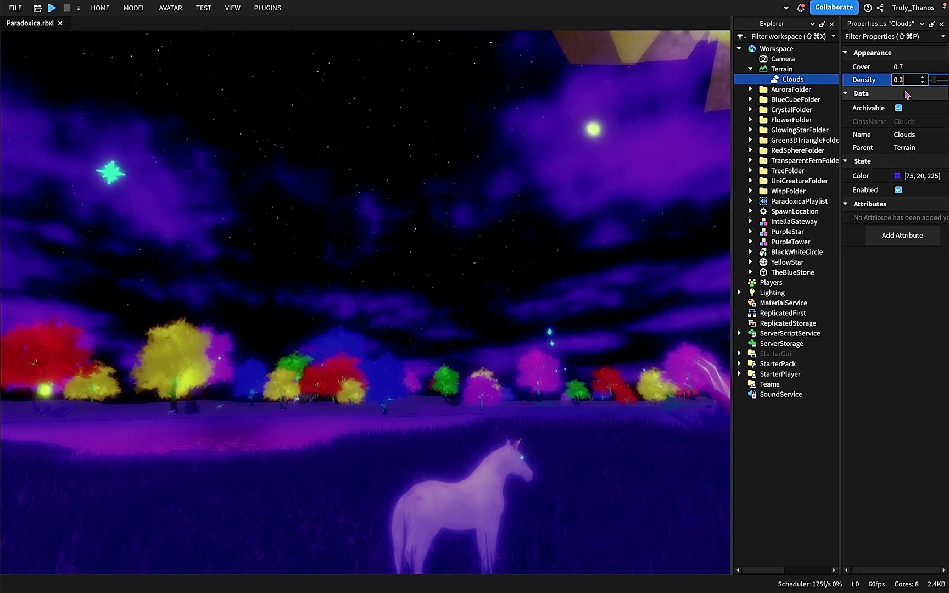
click(555, 291)
right_drag(555, 290, 555, 291)
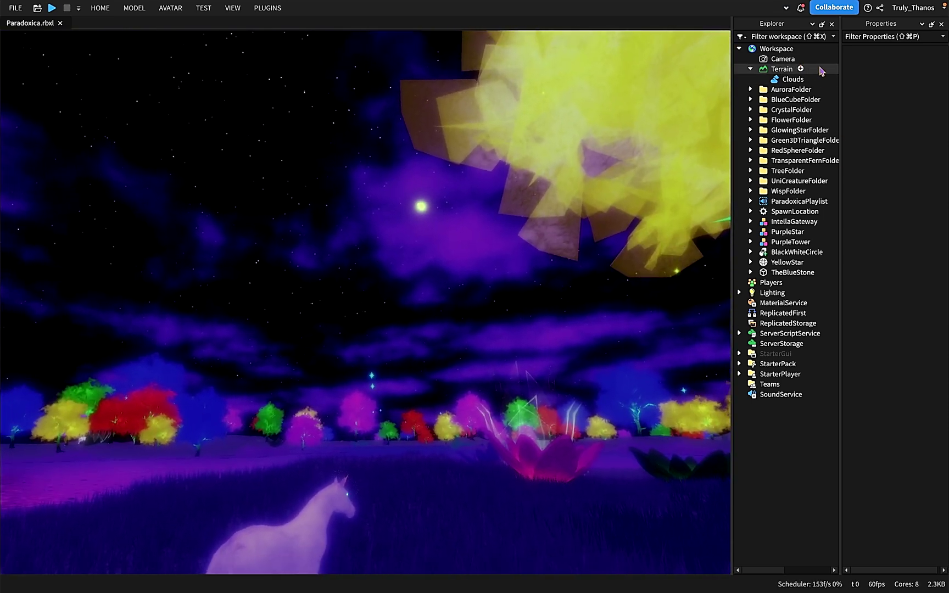
Reselect the Clouds object, set its Density to 0.5, and view the sky
click(789, 79)
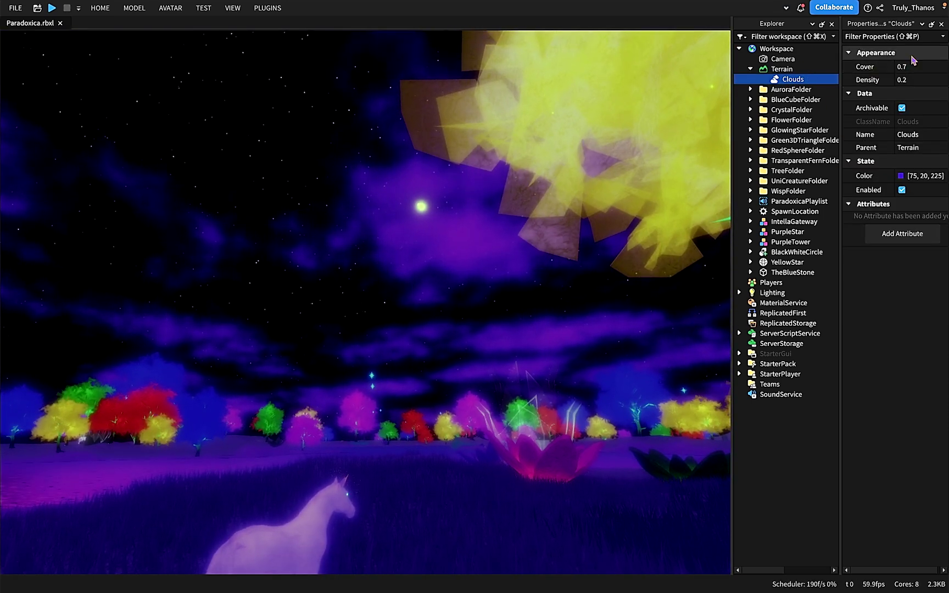
click(917, 81)
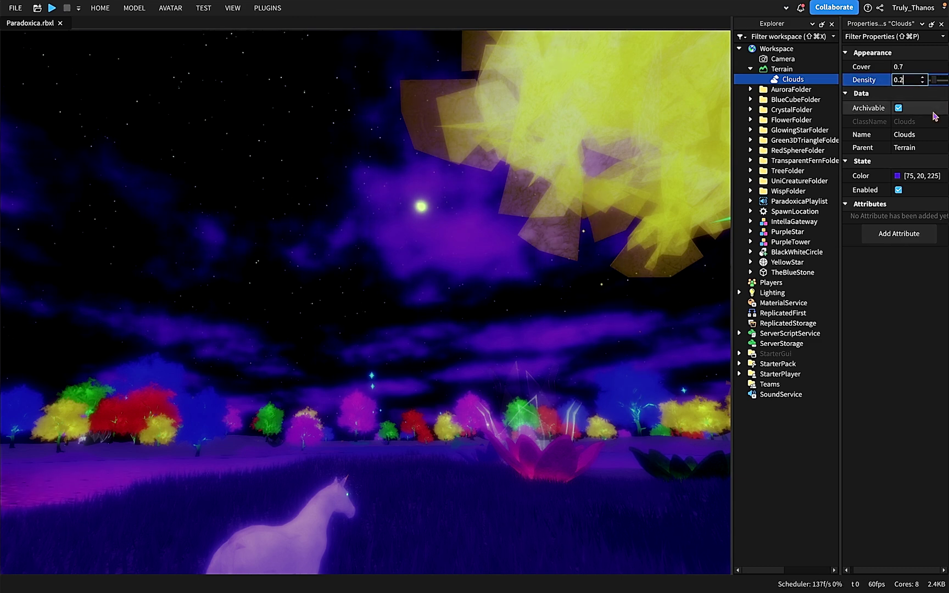
key(BackSpace)
text(5)
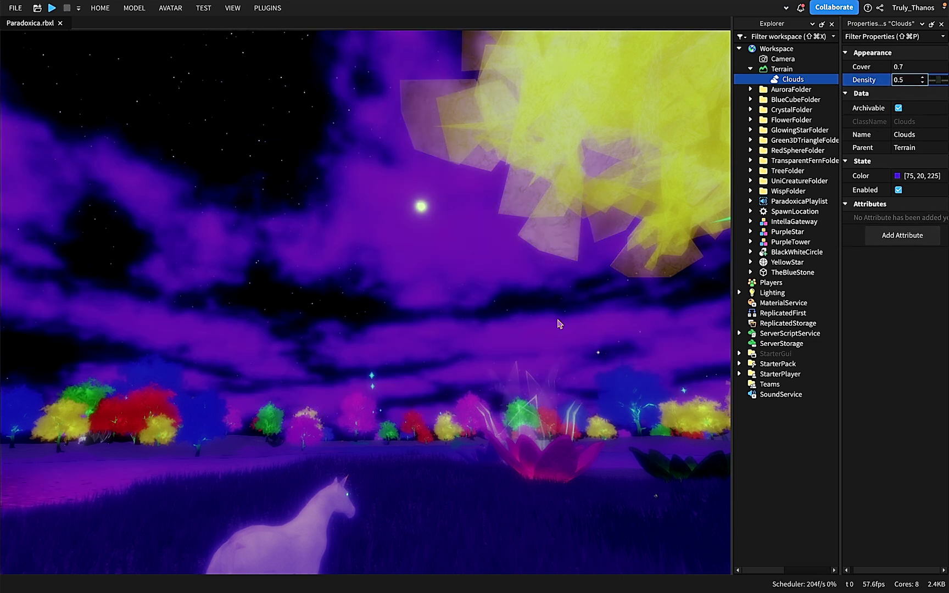
click(559, 320)
right_drag(567, 315, 566, 314)
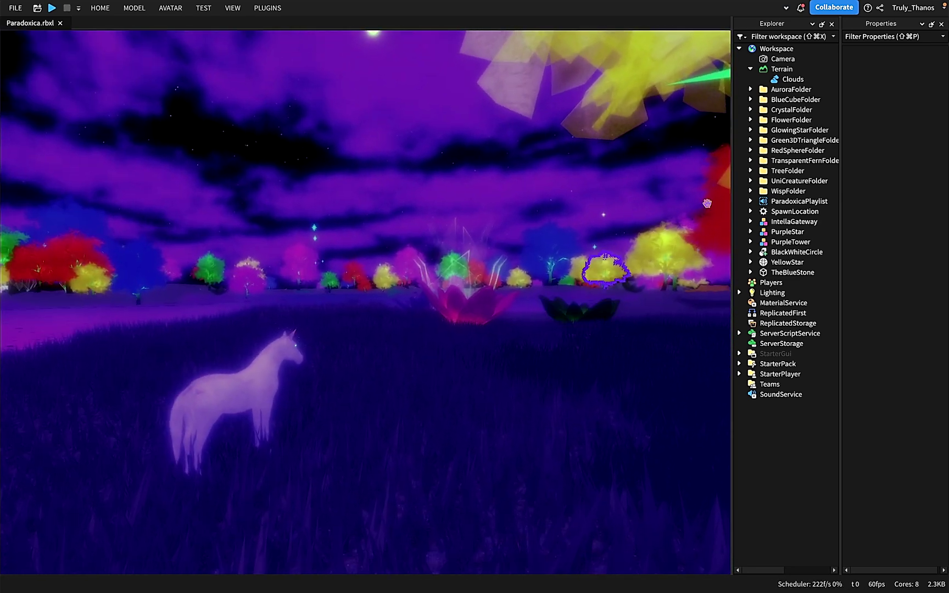
Select Clouds under Terrain, view more of the sky, and set the Cover value to 1
click(798, 82)
right_drag(468, 291, 336, 208)
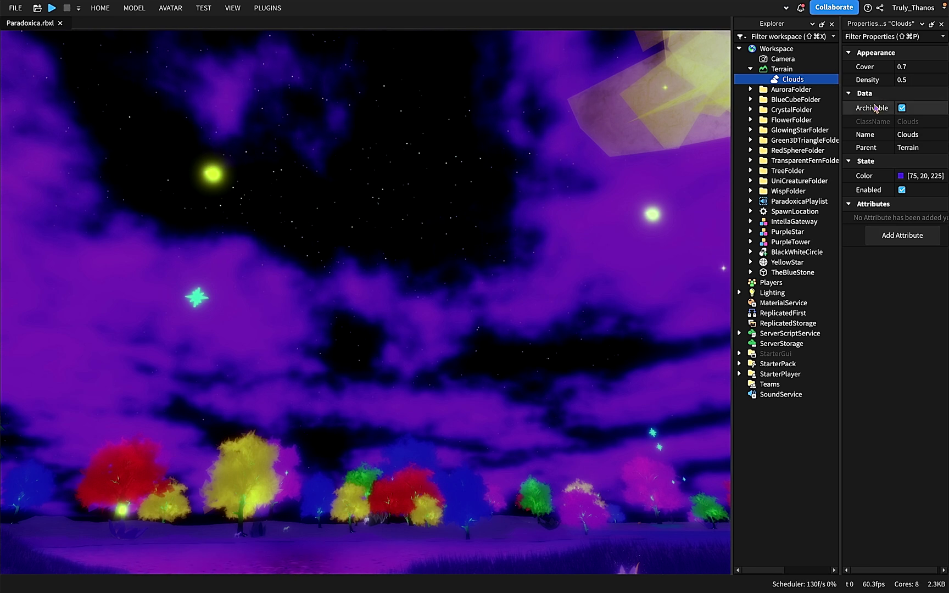
click(909, 69)
text(1)
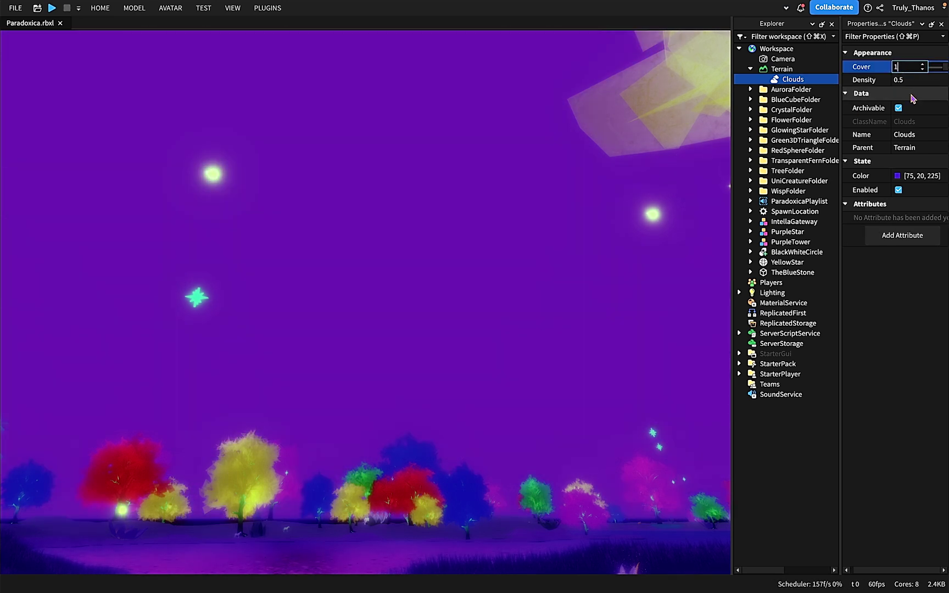
Try a Density of 0.1 for the Clouds object, then reduce it to 0.05
click(911, 81)
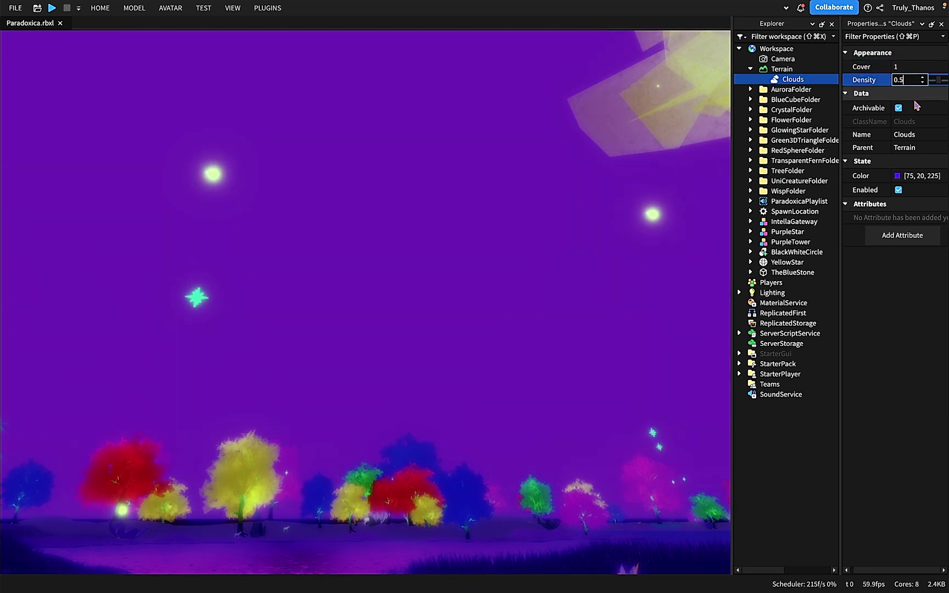
key(BackSpace)
text(1)
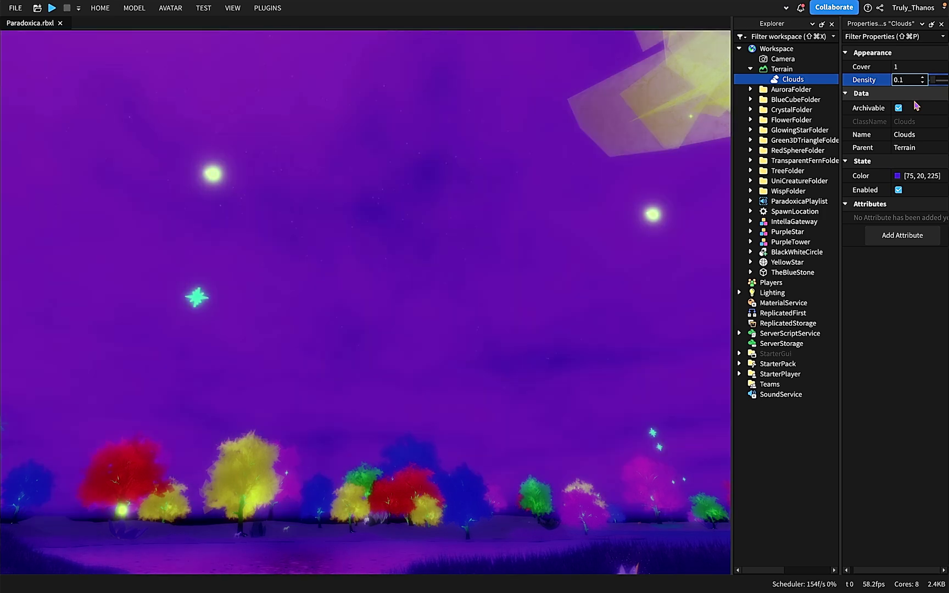
key(BackSpace)
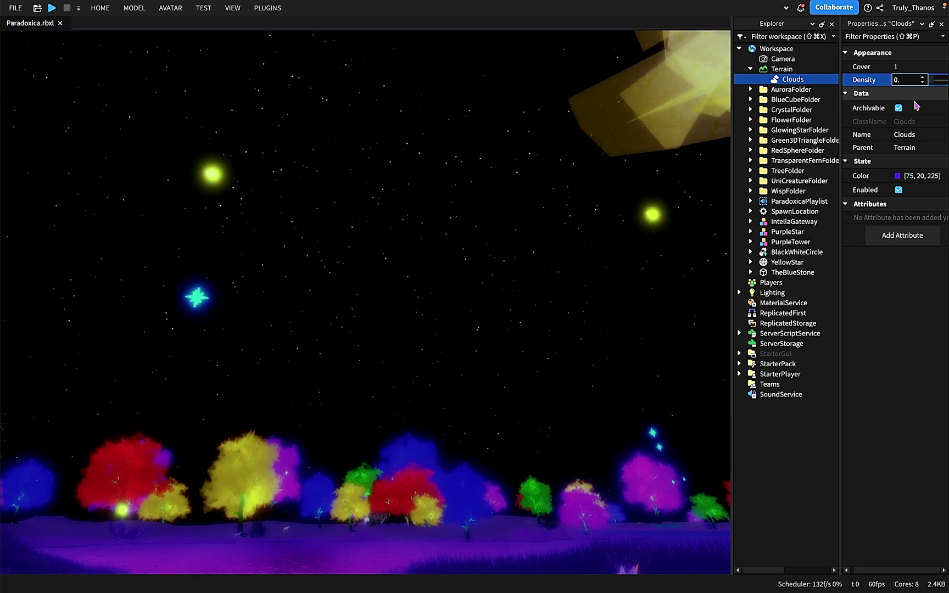
text(05)
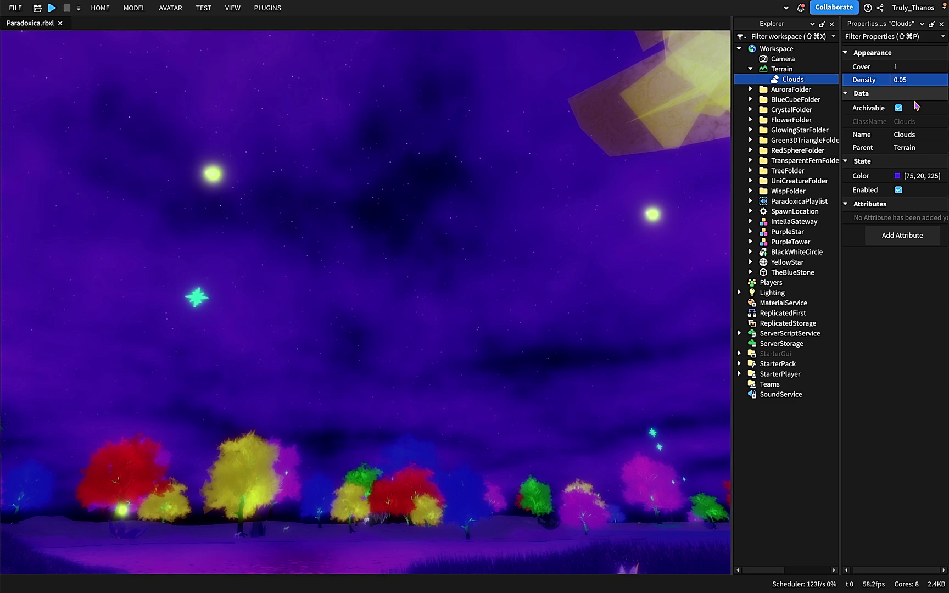
Inspect the faint clouds overhead, then set the Clouds object's Density to 0.5 and its Cover to 0.7
right_drag(527, 327, 525, 331)
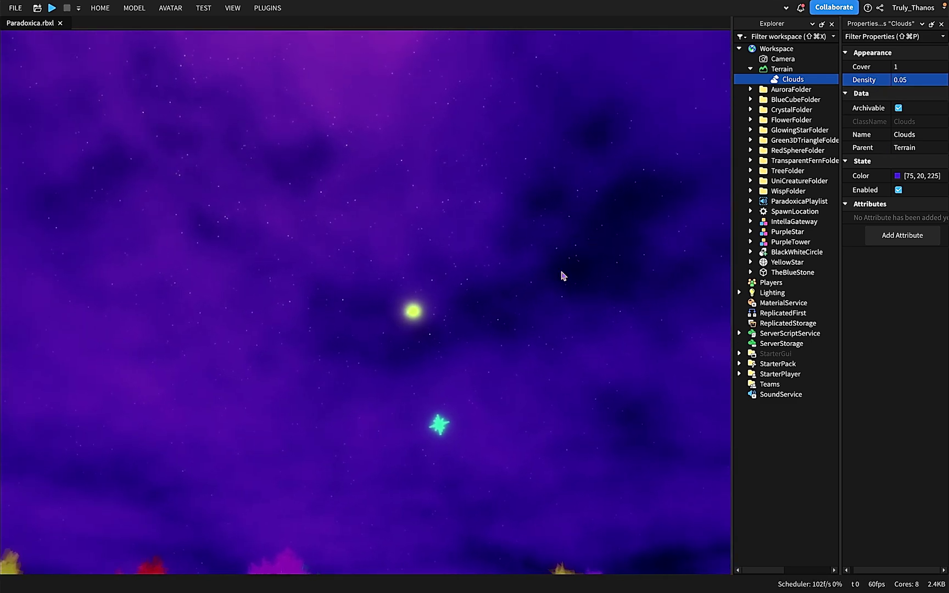
right_drag(563, 276, 527, 284)
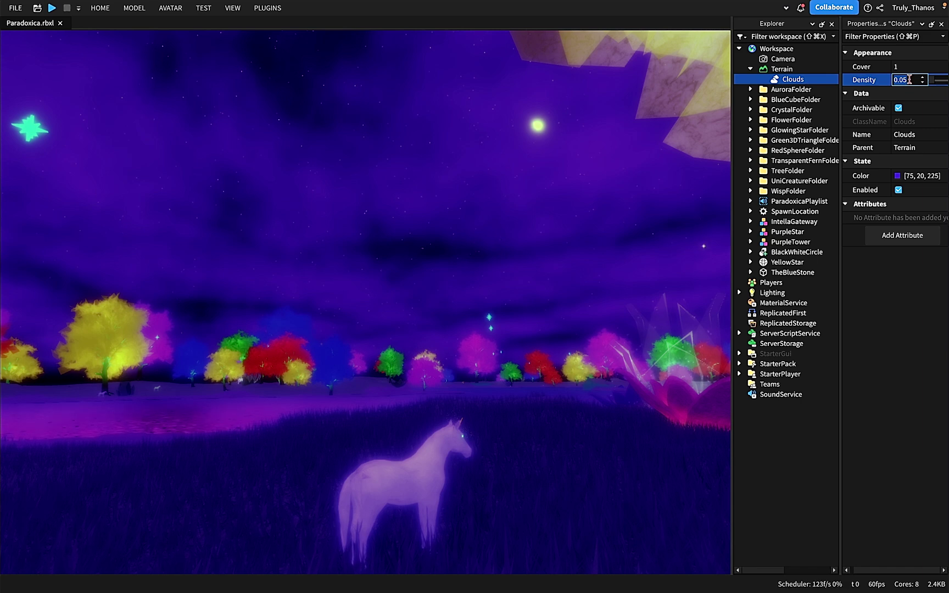
text(0.5)
key(Return)
text(.7)
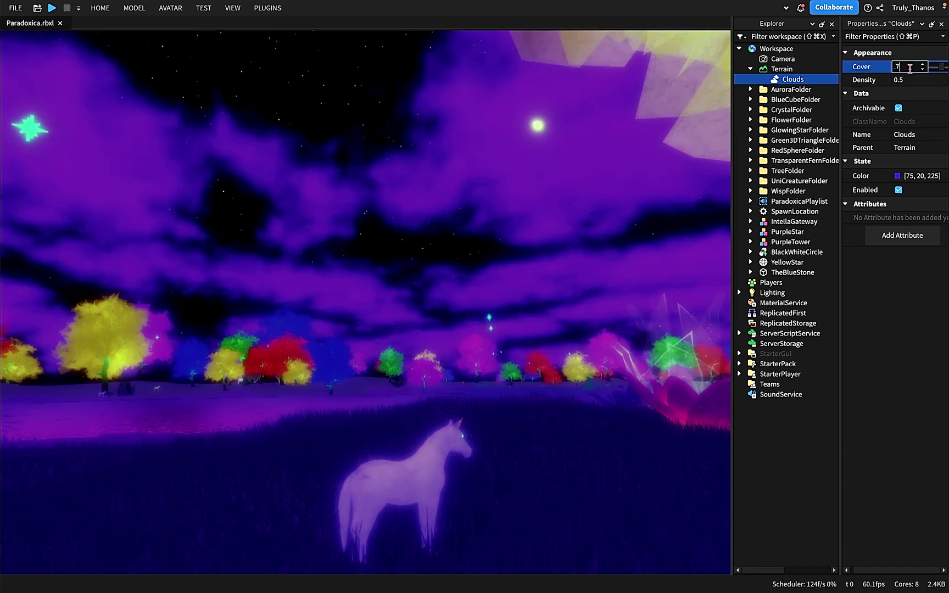
click(540, 473)
right_drag(583, 448, 639, 393)
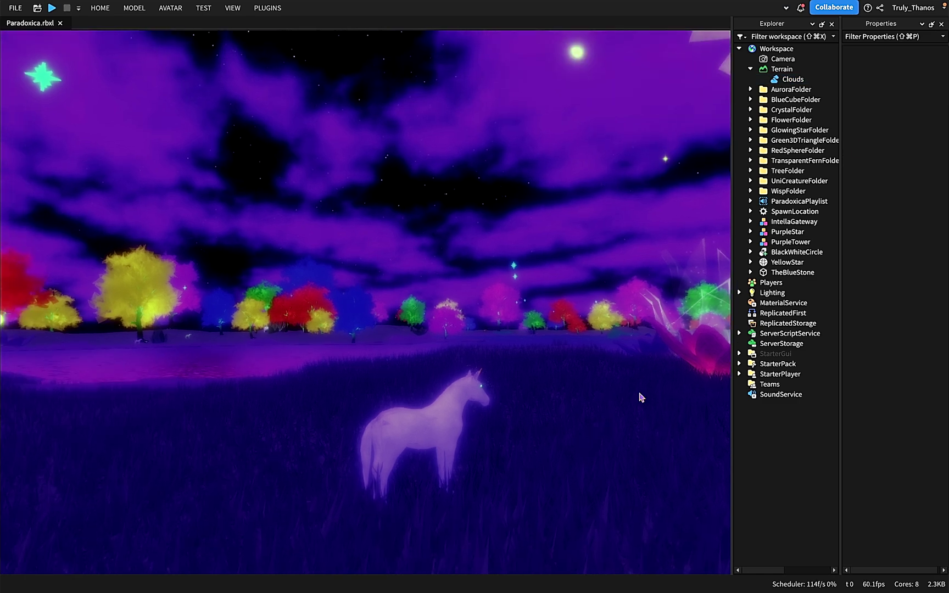
Select Clouds under Terrain and change its Color to green, RGB 21, 222, 30, using the color wheel
click(796, 79)
right_drag(526, 360, 544, 349)
click(900, 176)
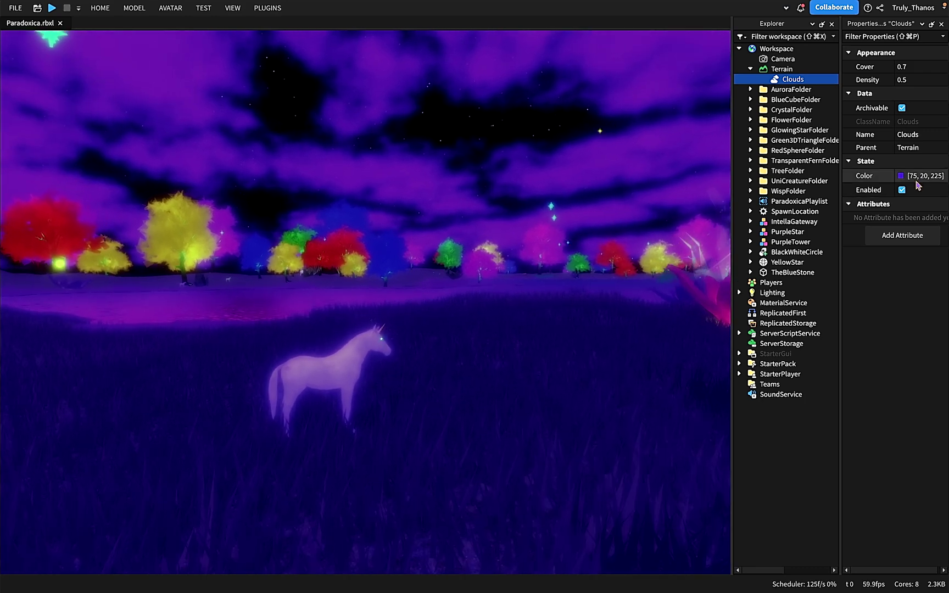
click(64, 447)
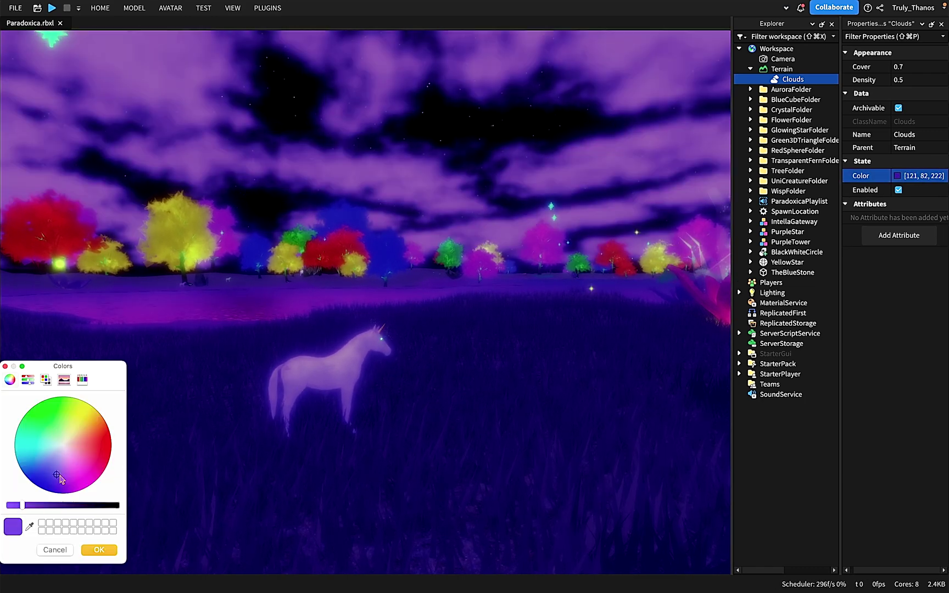
mouse_move(68, 445)
mouse_down()
mouse_move(110, 448)
mouse_move(49, 409)
mouse_up()
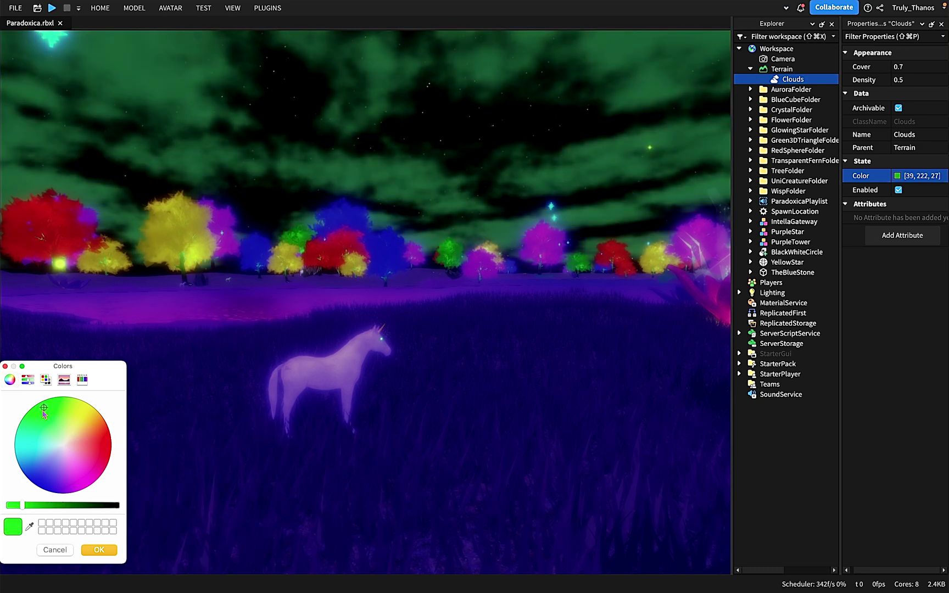
click(112, 550)
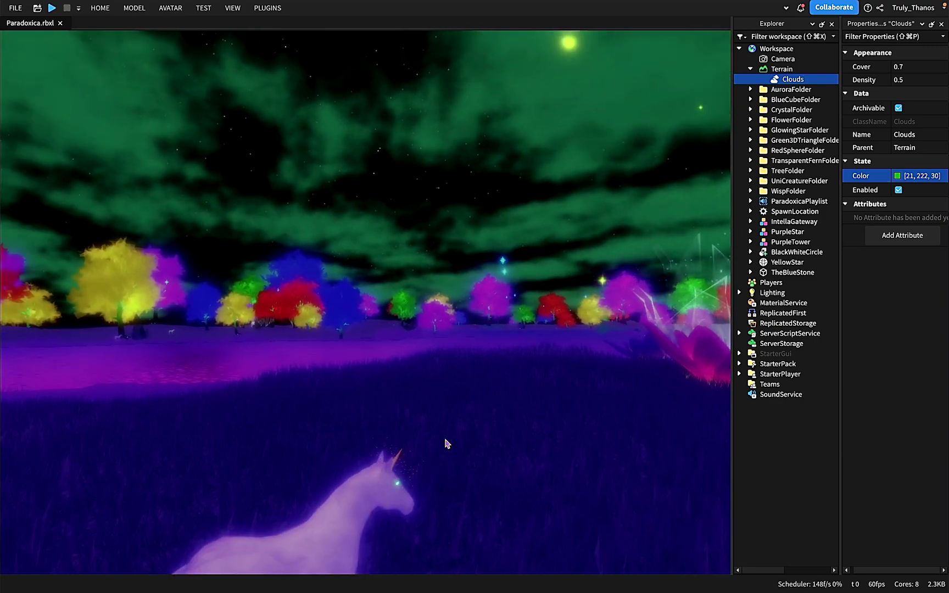
Examine the green clouds above the meadow from ground level around the unicorn
scroll(446, 444, down, 5)
scroll(446, 444, up, 5)
scroll(446, 443, down, 3)
scroll(446, 444, up, 3)
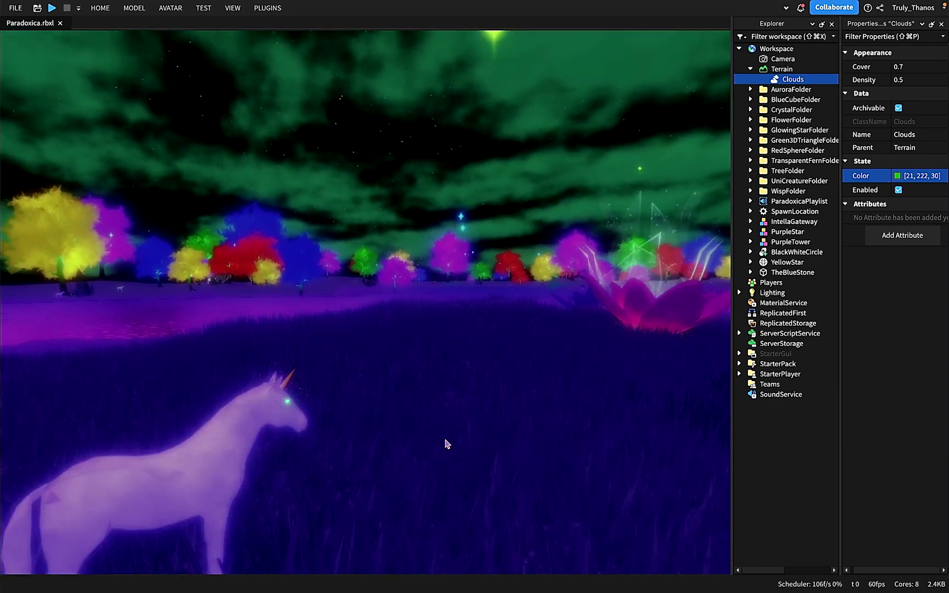
scroll(446, 444, down, 5)
scroll(462, 278, up, 5)
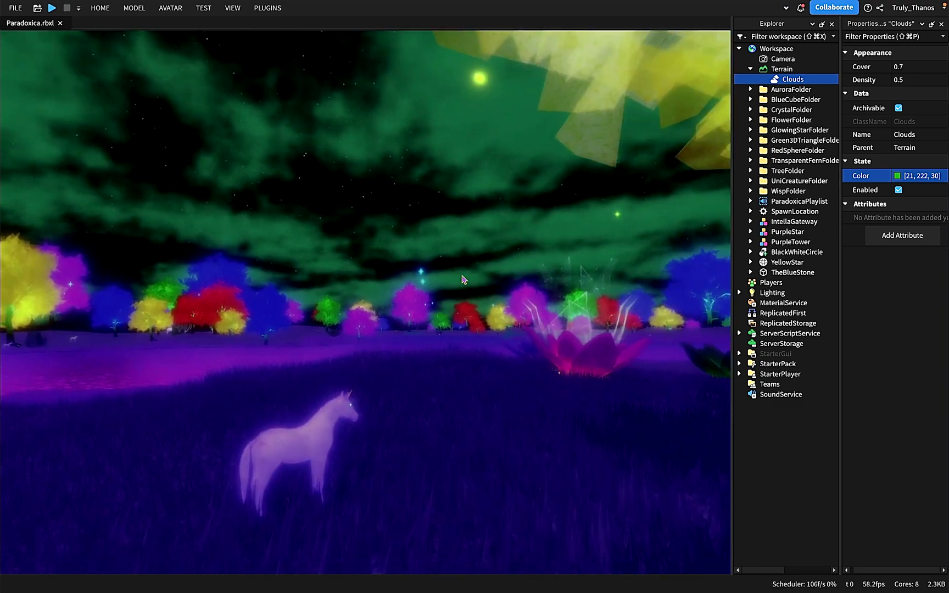
right_drag(462, 276, 524, 275)
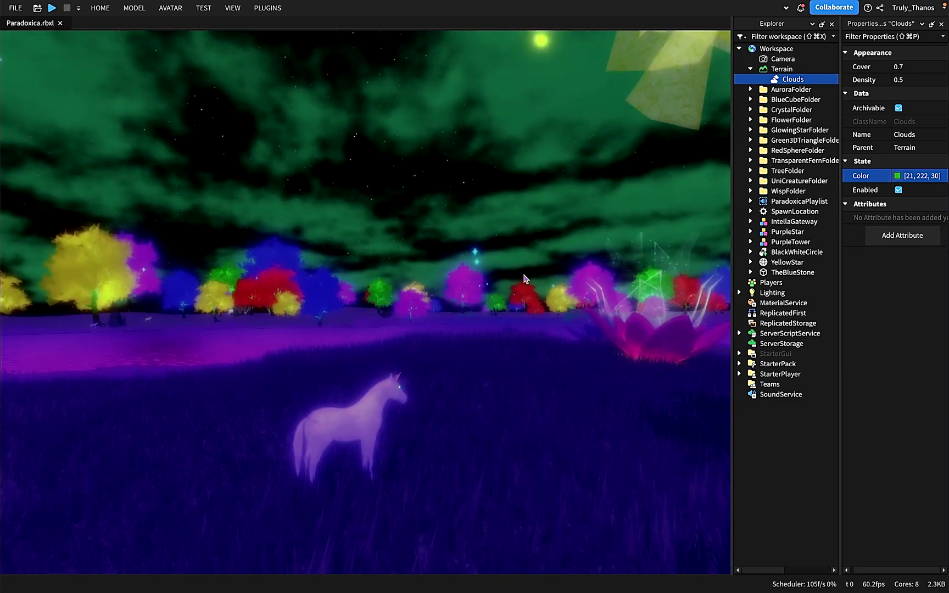
Fly up through the green clouds and examine the whole terrain from high above
right_drag(471, 327, 472, 319)
key(s)
key(e)
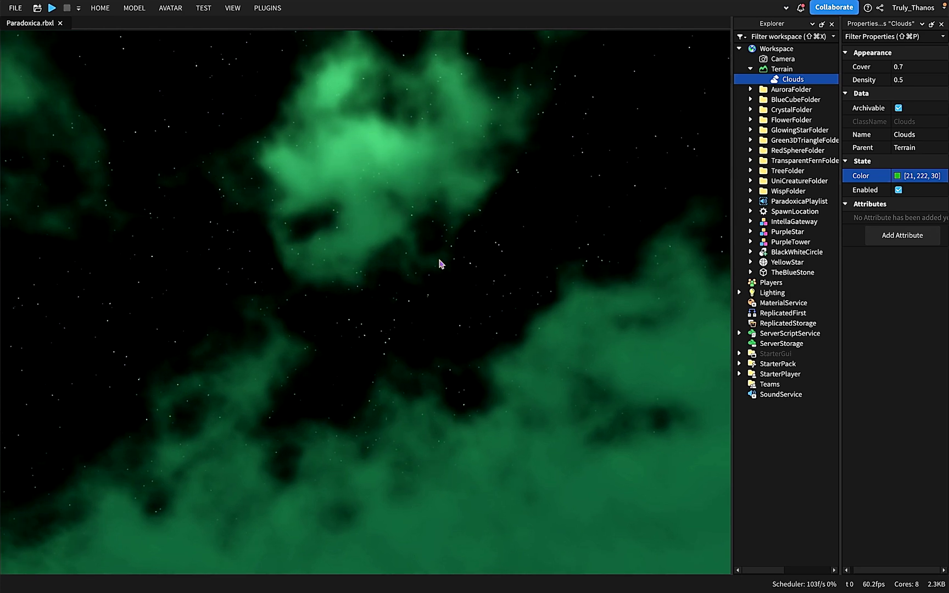
key(w)
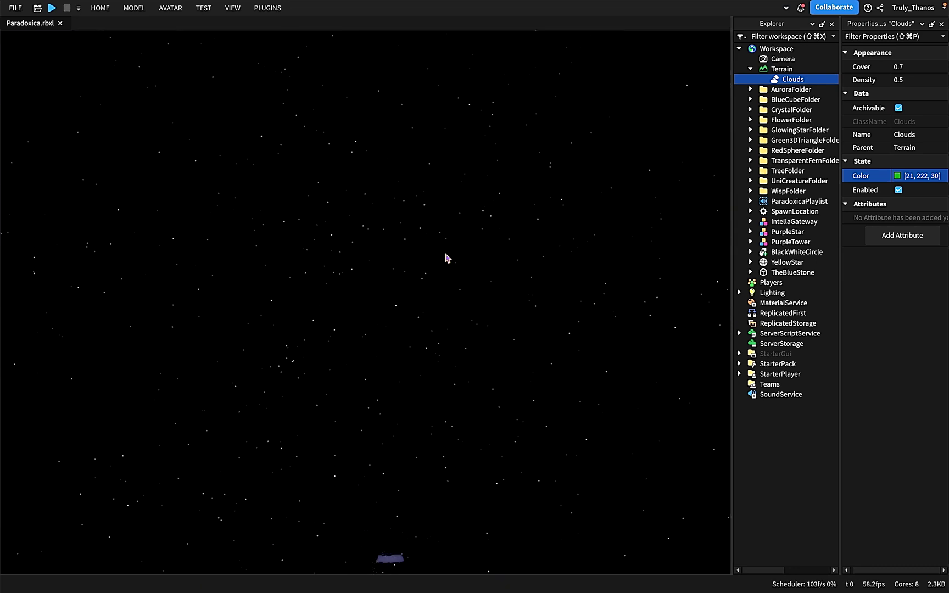
key(s)
right_drag(446, 254, 445, 254)
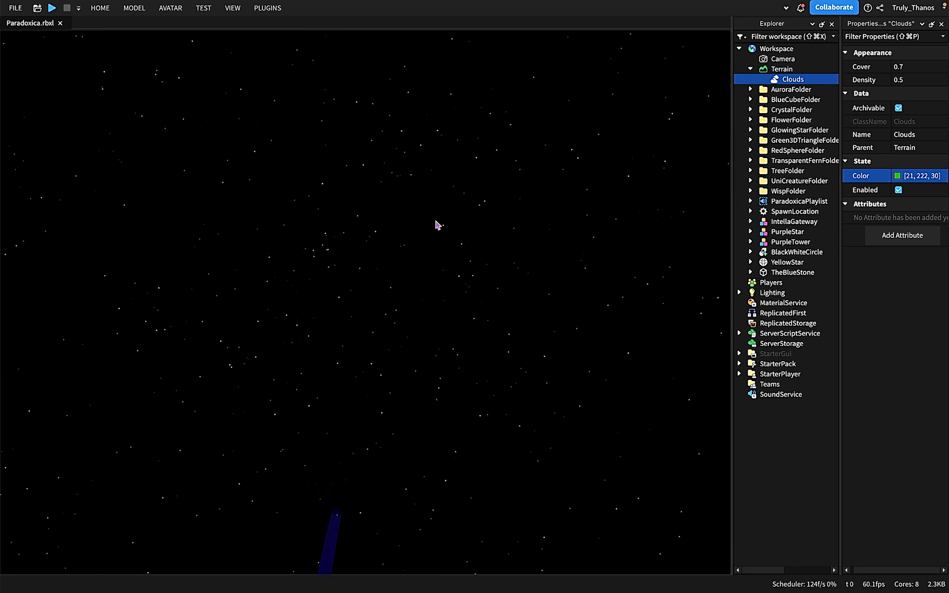
key(w)
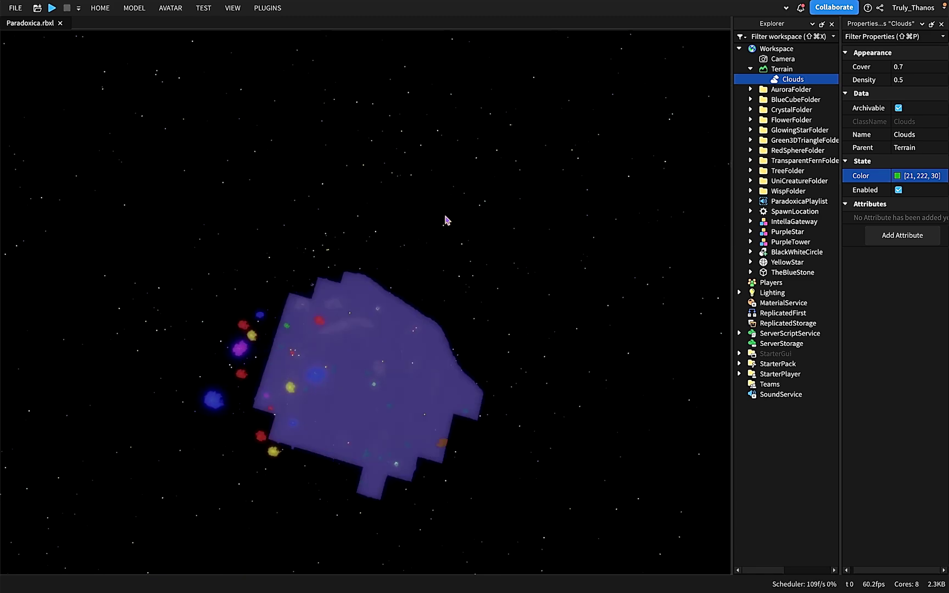
key(s)
key(w)
right_drag(461, 229, 461, 230)
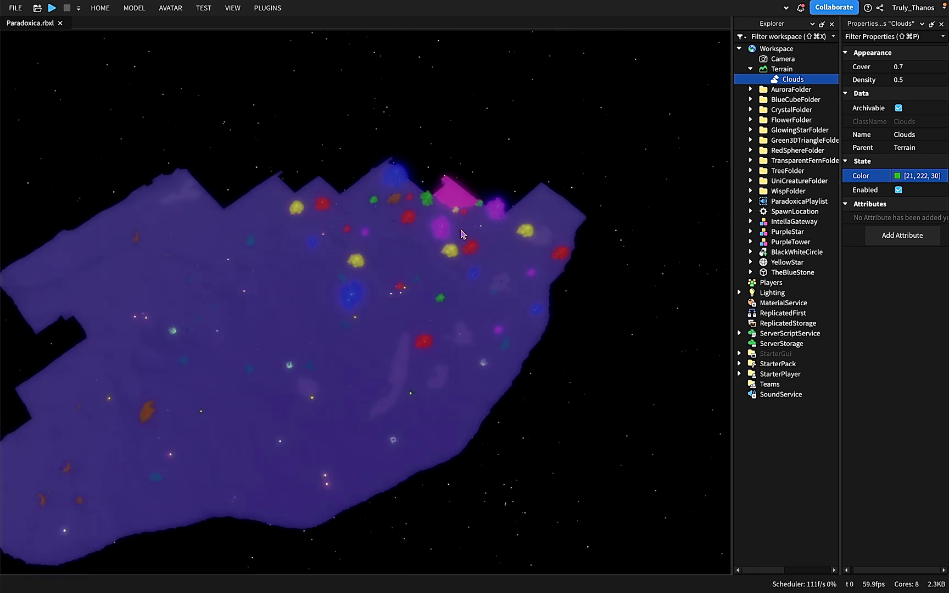
Examine the green clouds from beneath and from beyond the cloud layer, near the tall blue column
right_drag(368, 352, 354, 214)
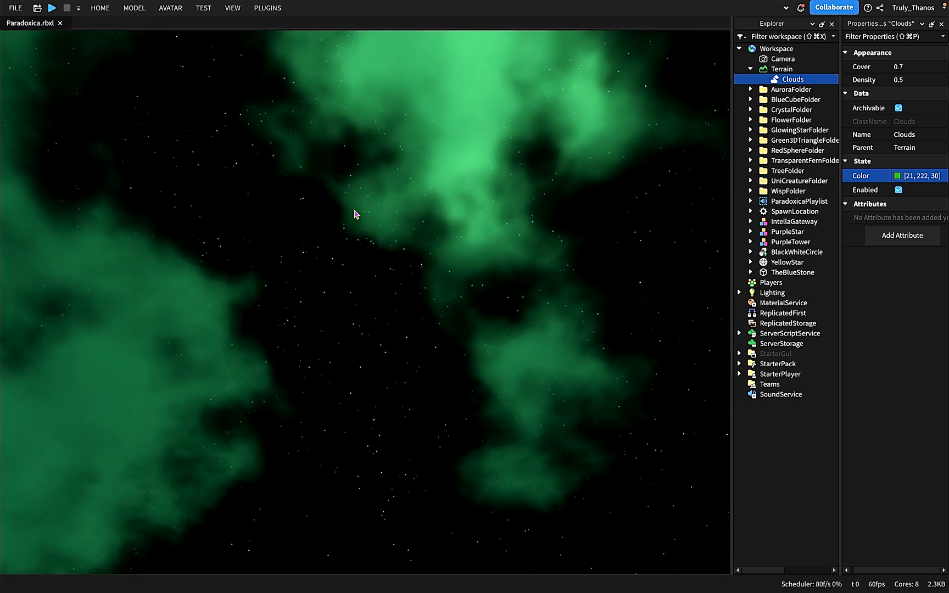
key(w)
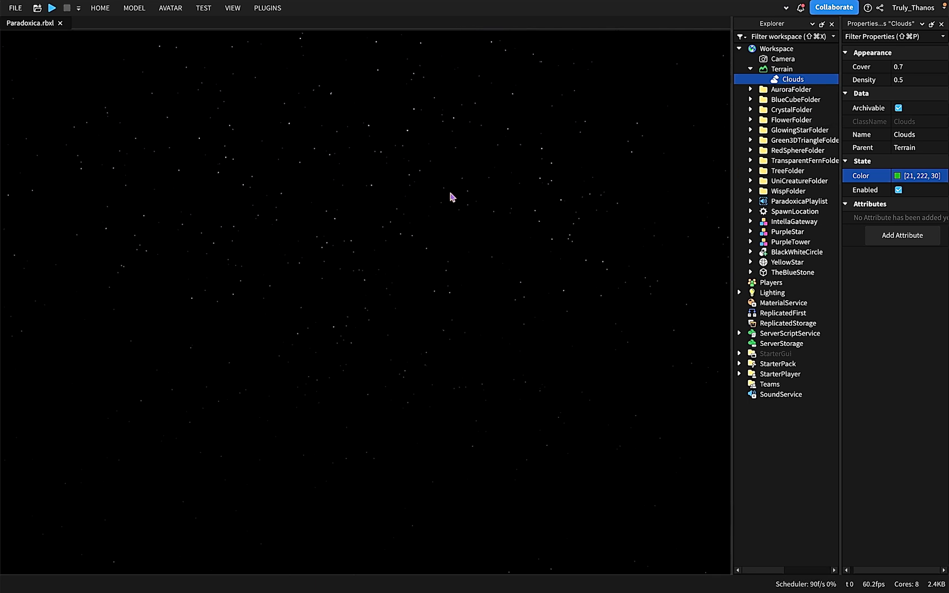
right_drag(450, 193, 450, 193)
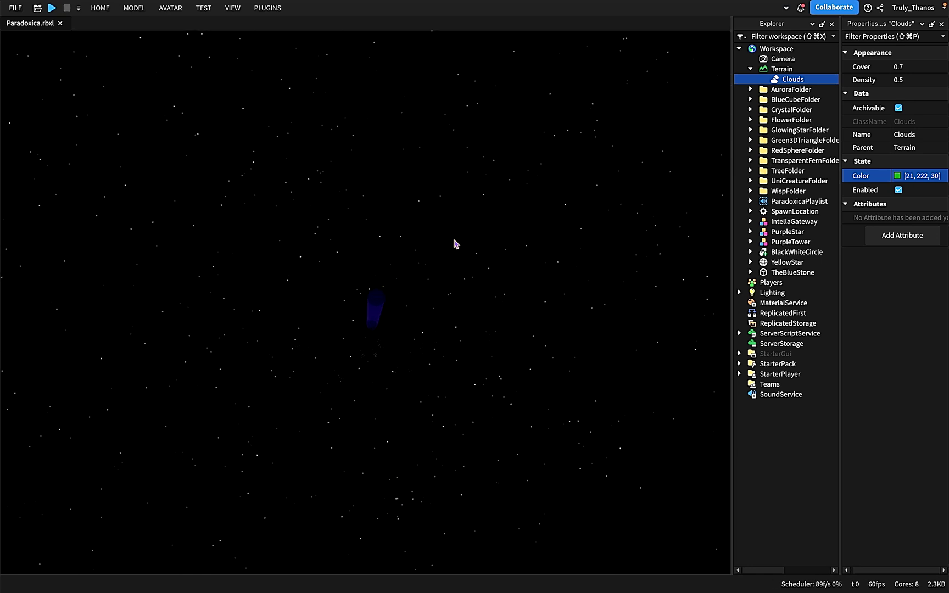
scroll(475, 226, up, 10)
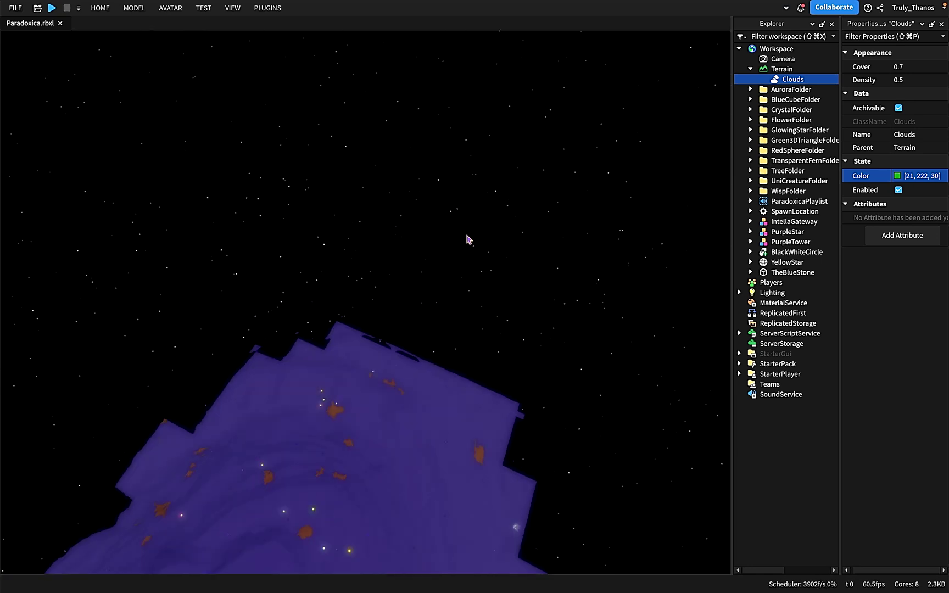
right_drag(466, 234, 435, 206)
scroll(437, 225, down, 8)
right_drag(439, 264, 435, 252)
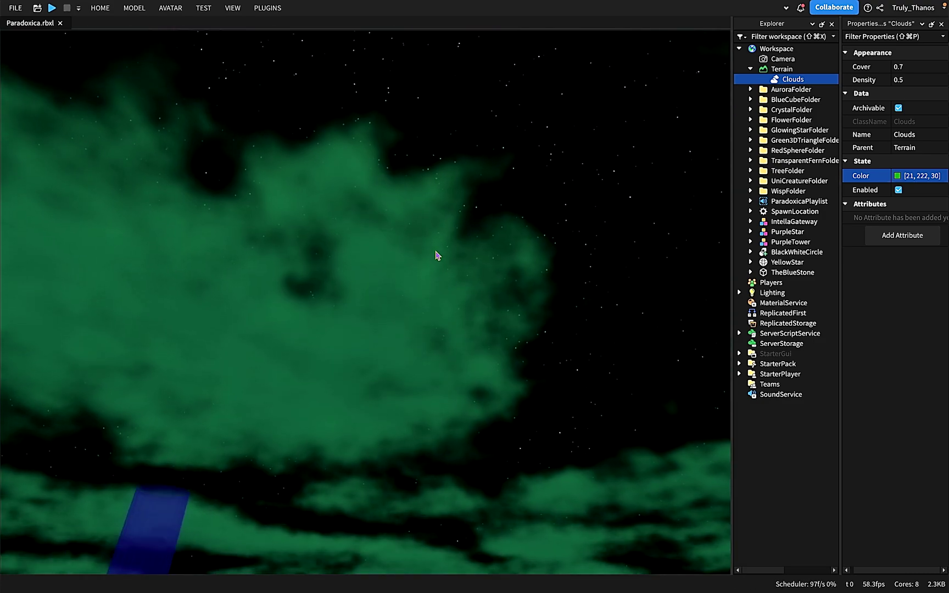
scroll(425, 254, down, 10)
scroll(428, 286, down, 10)
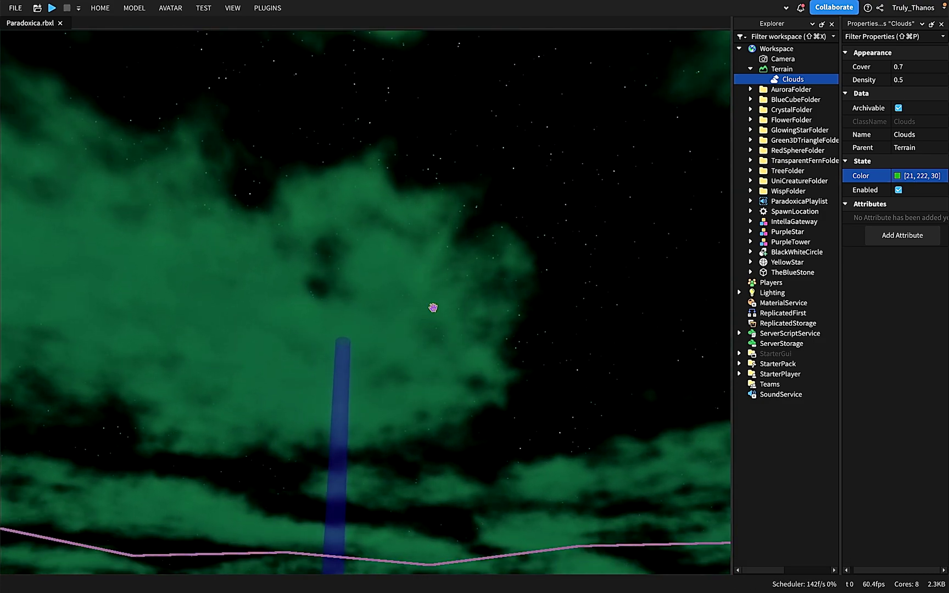
Fly past the cloud layer again and look down on the terrain while approaching it
right_drag(432, 307, 285, 230)
key(a)
key(d)
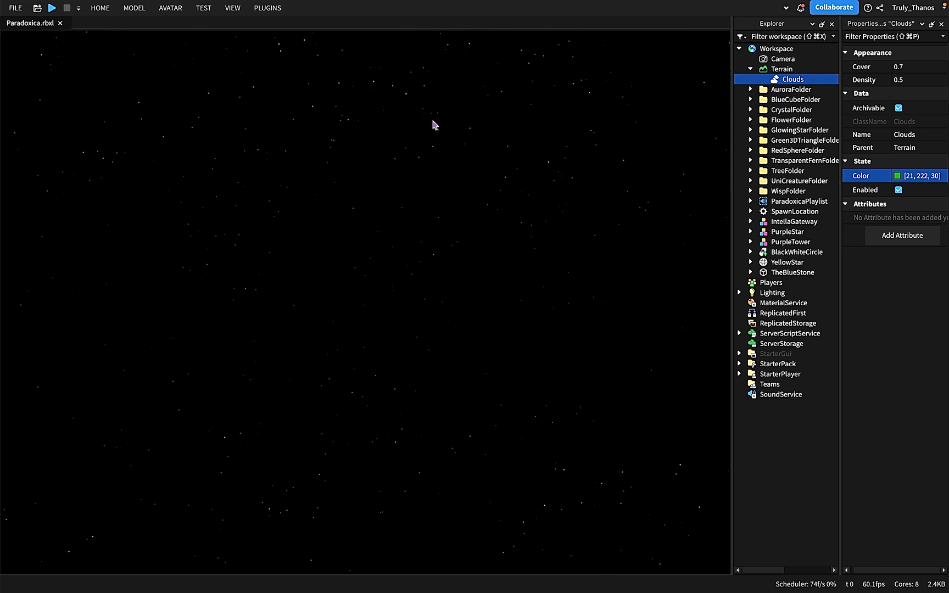
right_drag(466, 154, 454, 200)
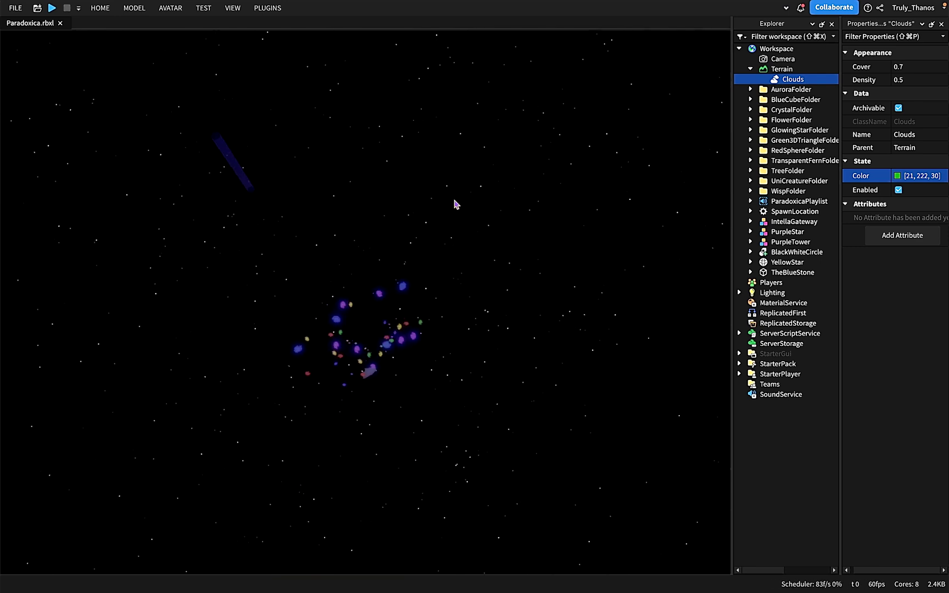
scroll(444, 217, up, 6)
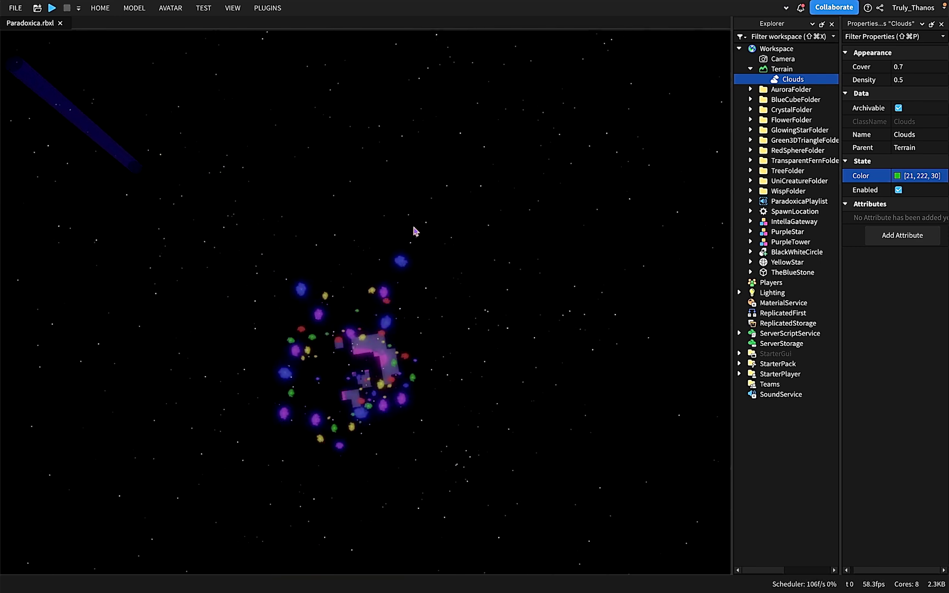
scroll(423, 242, up, 8)
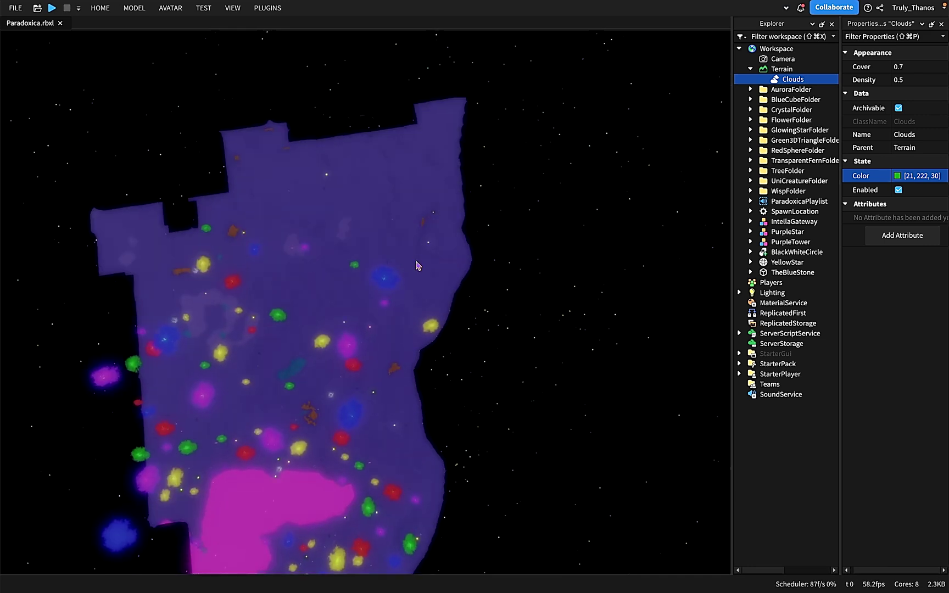
scroll(429, 280, up, 8)
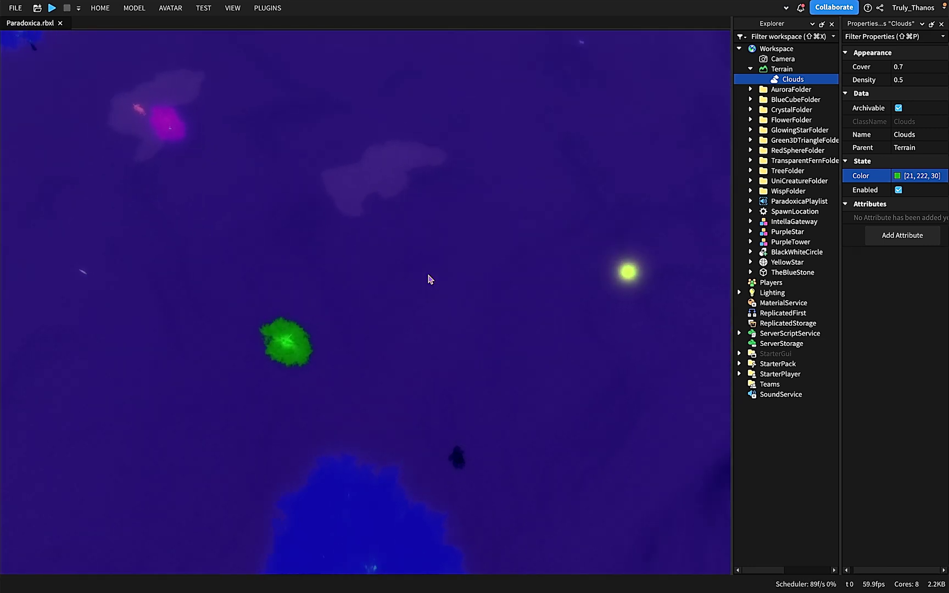
Return to ground level and view the green clouds behind the crystals and colored trees
key(w)
right_drag(428, 275, 428, 275)
key(w)
key(w)
key(w)
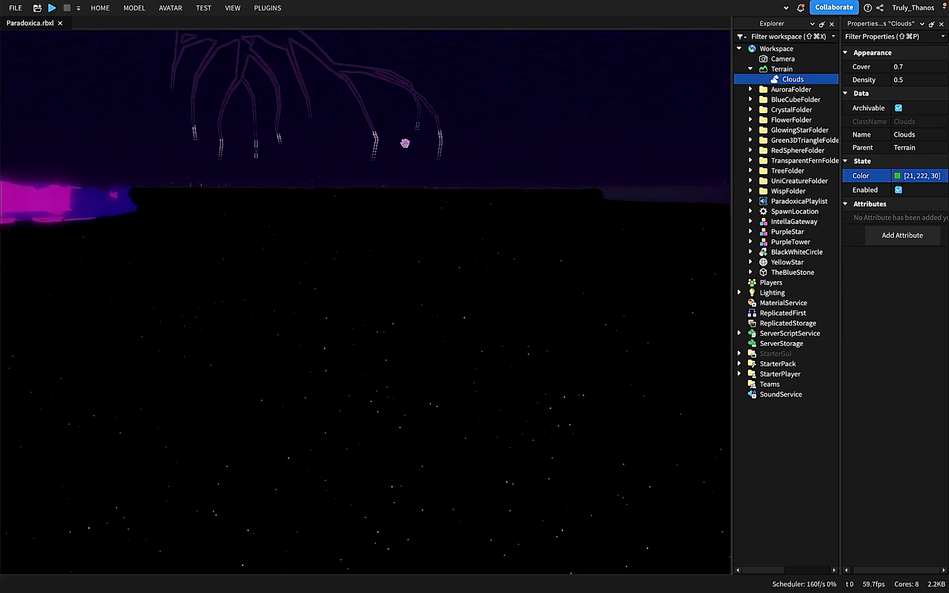
scroll(412, 143, up, 10)
mouse_move(421, 206)
right_down()
mouse_move(461, 218)
mouse_move(425, 221)
right_up()
key(w)
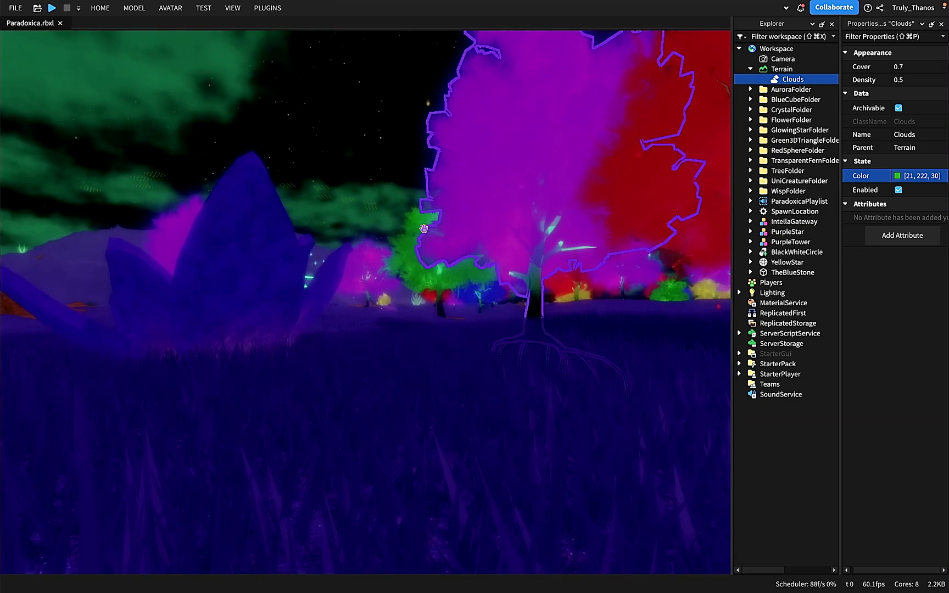